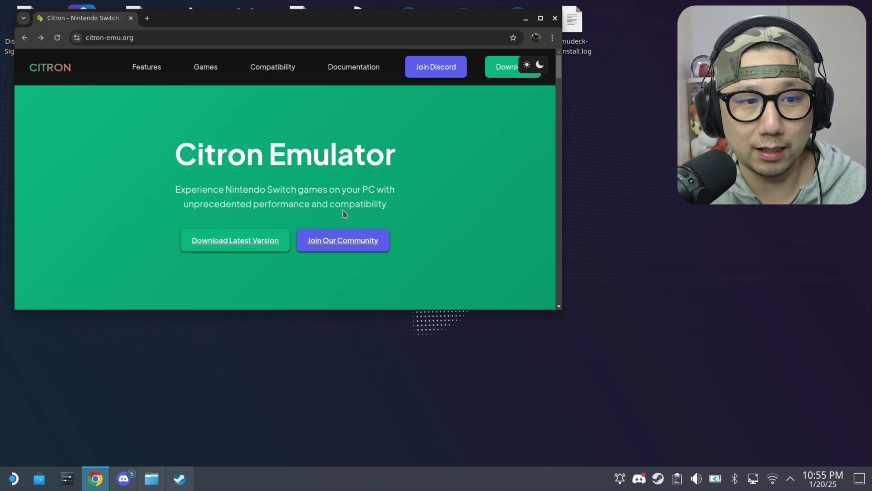
Open the latest Citron 0.3 release and look over its Downloads list.
left_click(254, 235)
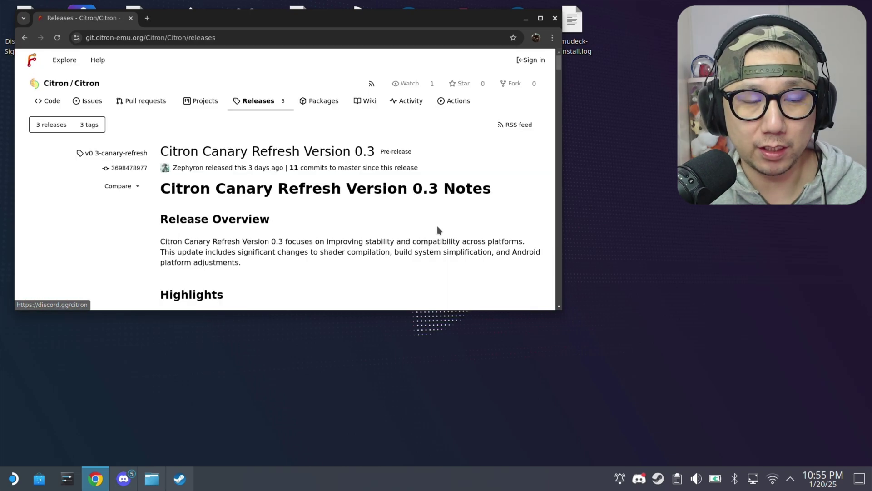
scroll(351, 201, "down", 3)
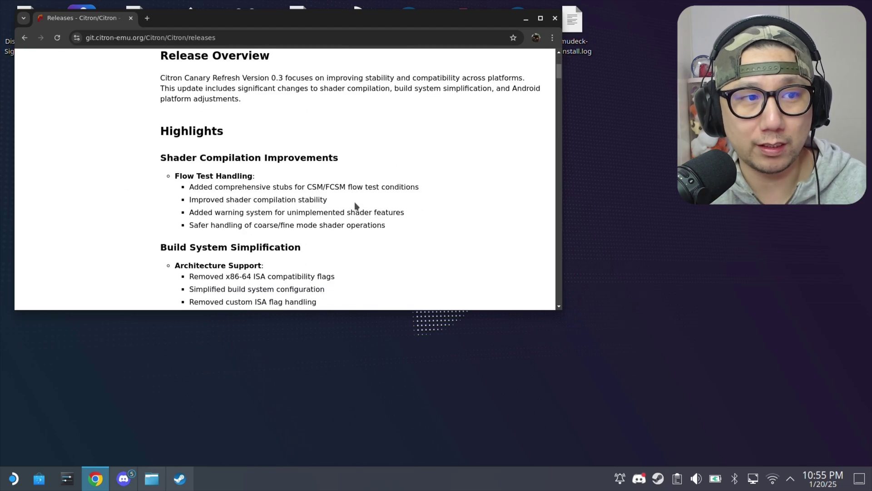
scroll(355, 205, "down", 15)
scroll(355, 205, "up", 4)
scroll(356, 202, "down", 6)
scroll(355, 203, "up", 4)
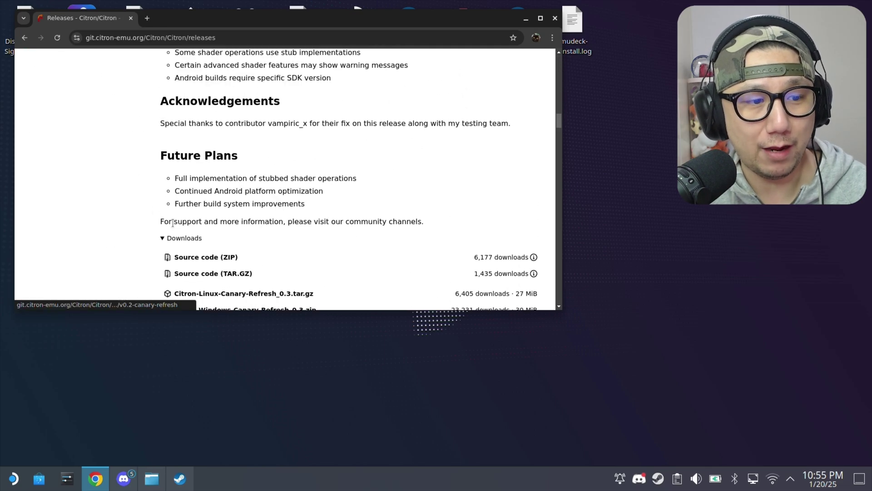
scroll(181, 228, "down", 3)
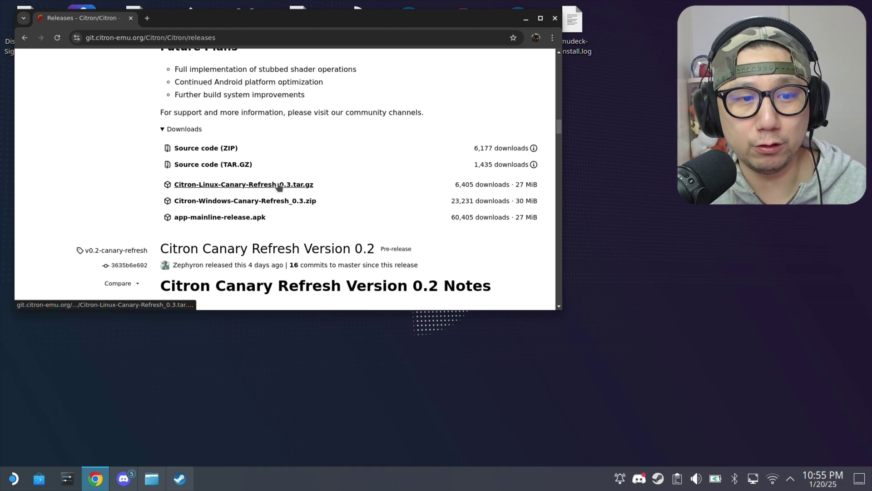
Open the Citron-Linux-Canary-Refresh_0.3 folder in Dolphin and review citron, citron-cmd, citron-room and tzdb2nx.
left_click(151, 479)
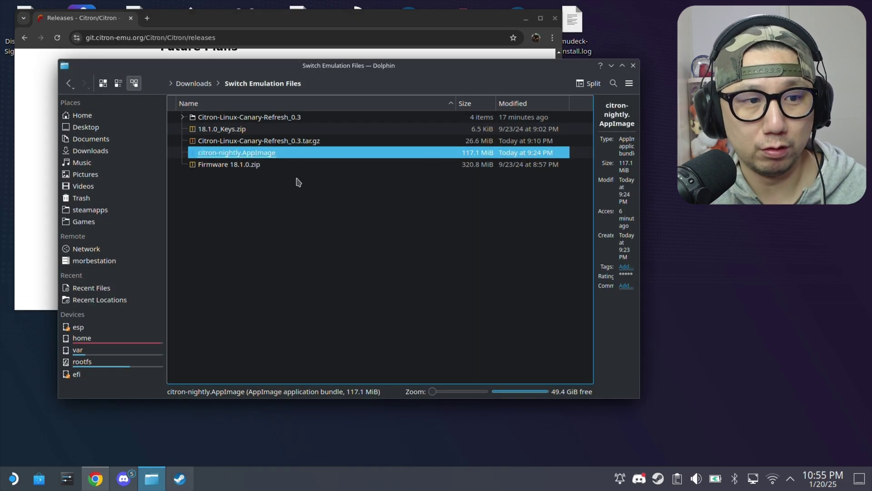
left_click(274, 116)
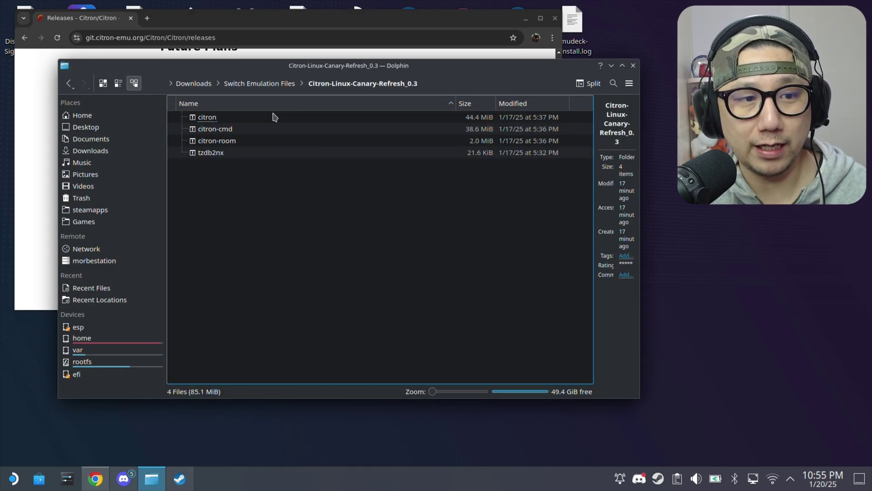
left_click_drag(337, 273, 327, 114)
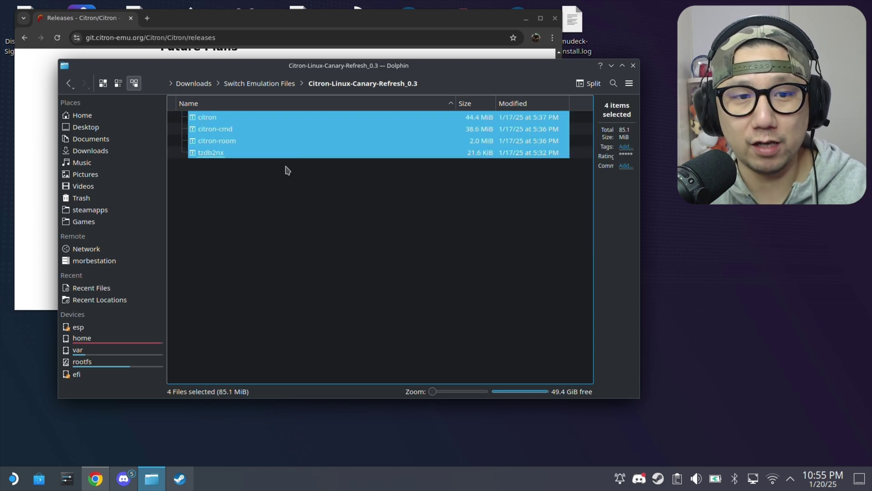
left_click(455, 219)
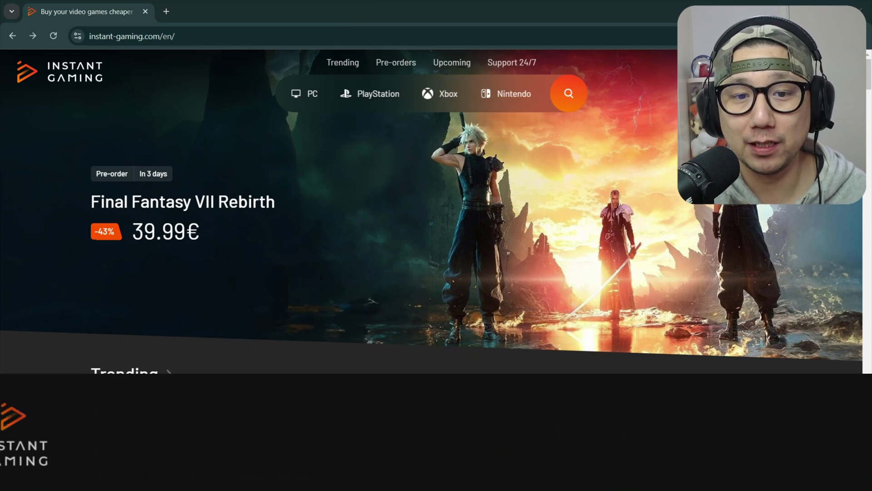
Browse the Instant Gaming homepage and open the Final Fantasy VII Rebirth product page.
scroll(427, 325, "down", 3)
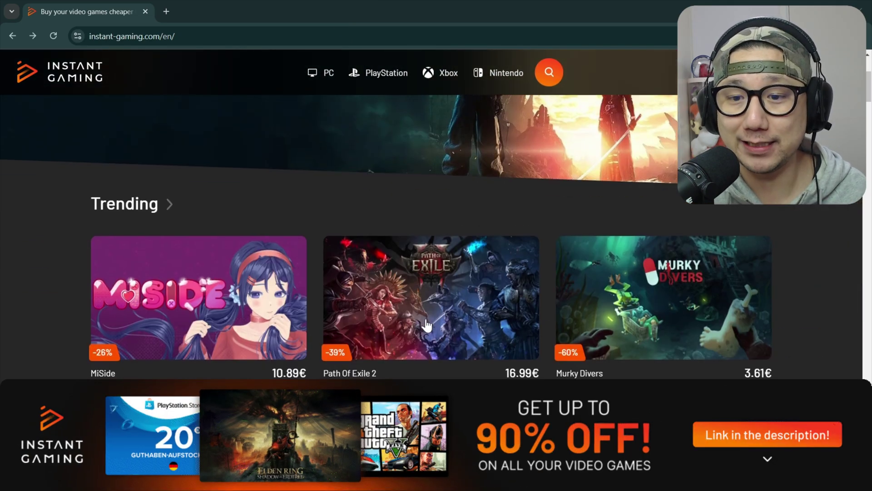
scroll(427, 326, "down", 5)
scroll(426, 326, "down", 6)
scroll(426, 325, "down", 4)
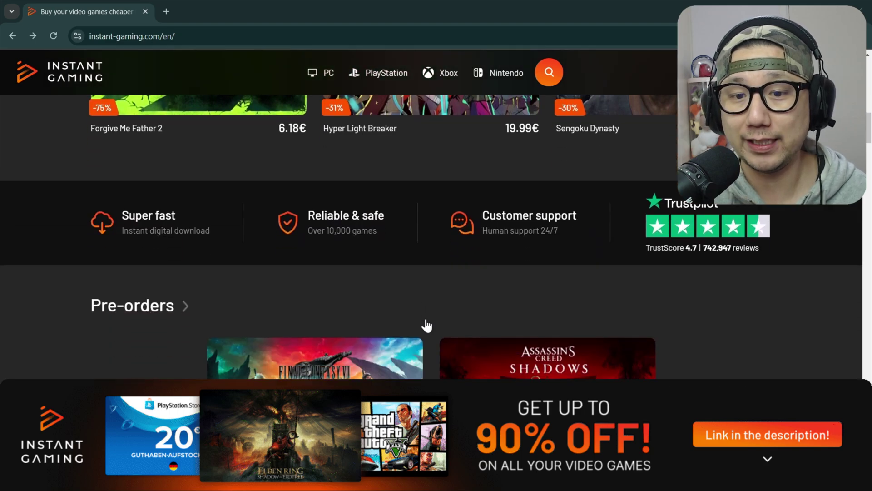
scroll(426, 325, "up", 8)
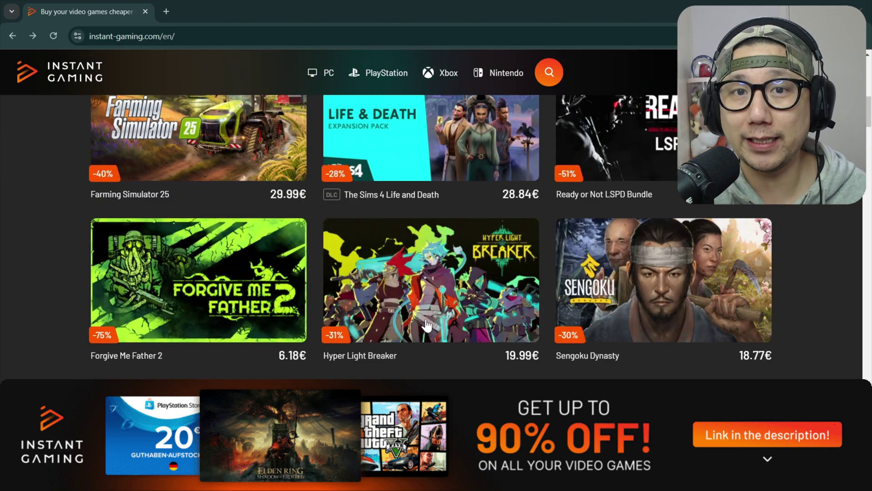
scroll(426, 325, "up", 8)
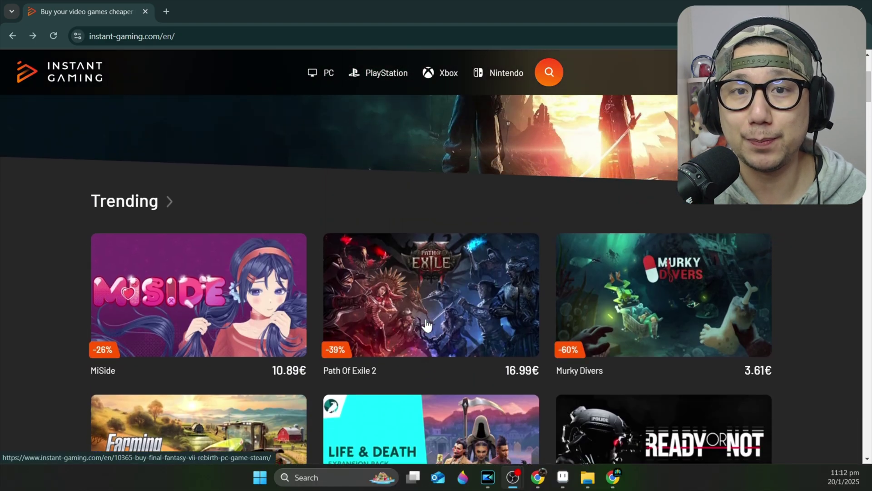
scroll(426, 325, "up", 4)
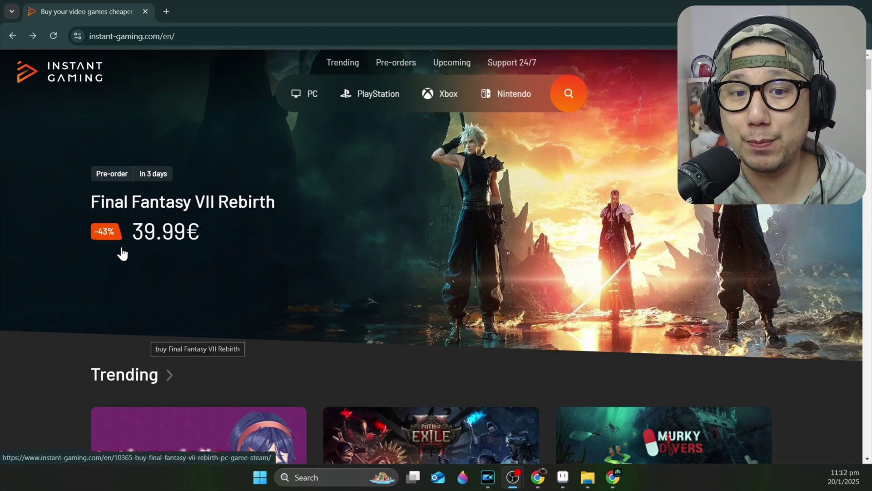
left_click(154, 230)
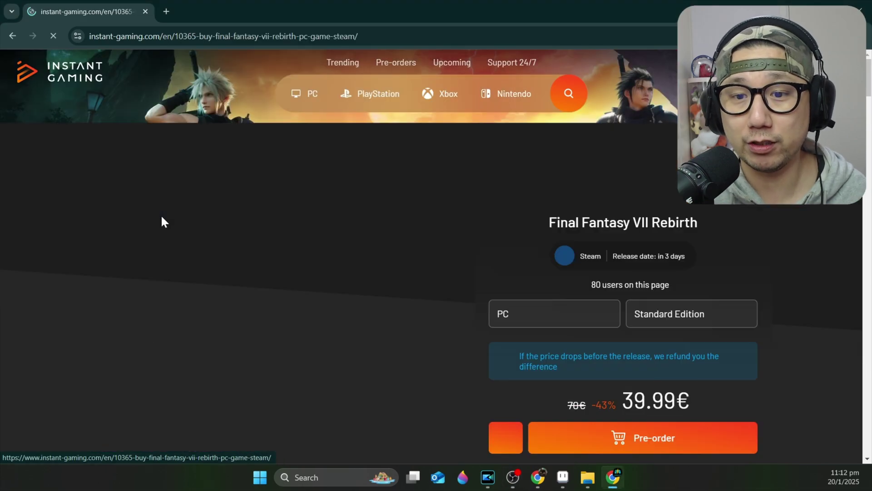
Read the 'How to activate your game' Steam guide, then close it.
scroll(682, 288, "down", 1)
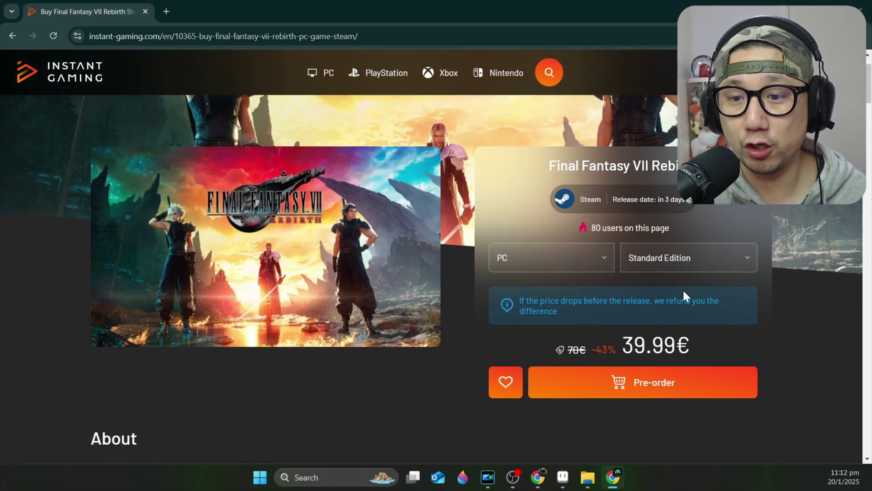
scroll(681, 293, "down", 3)
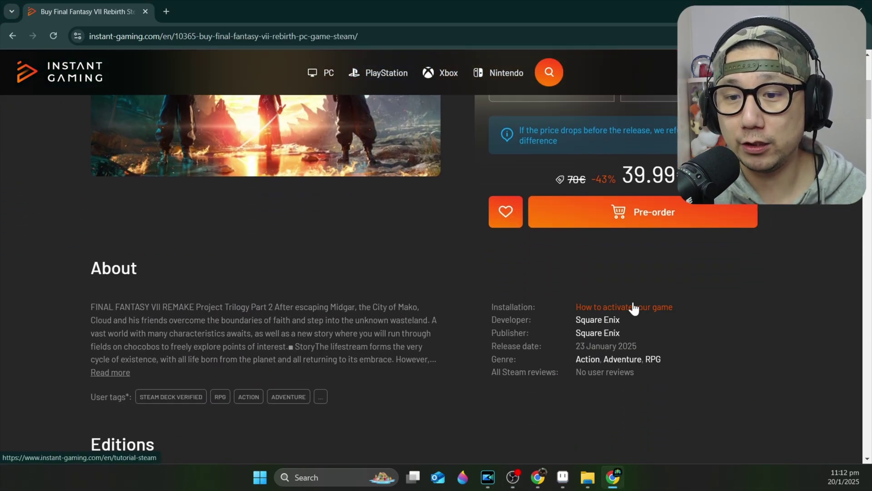
left_click(635, 306)
scroll(549, 294, "down", 5)
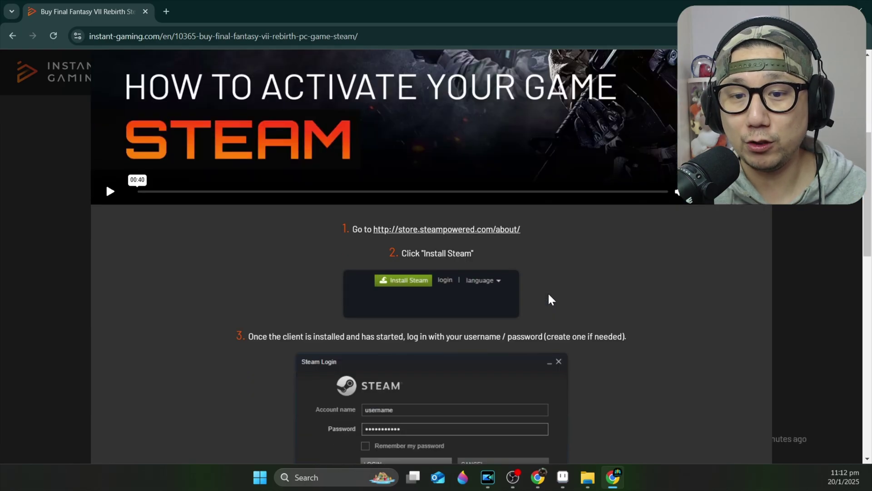
scroll(431, 273, "down", 3)
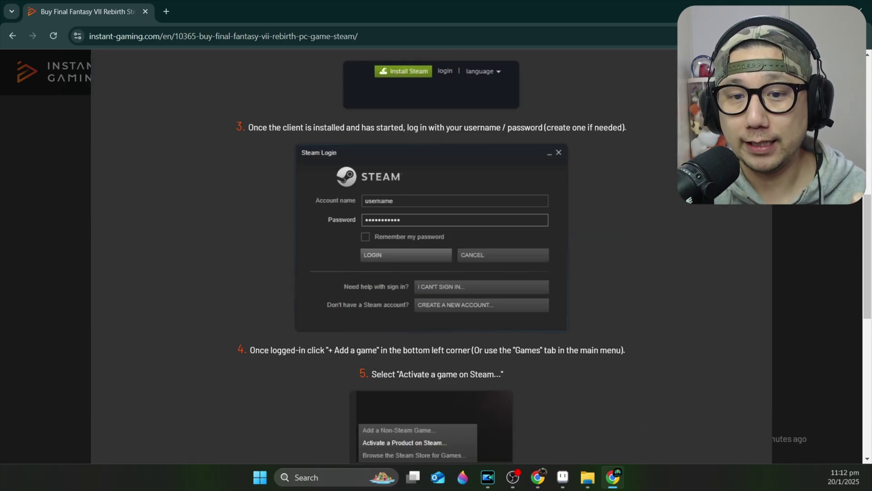
scroll(549, 295, "down", 5)
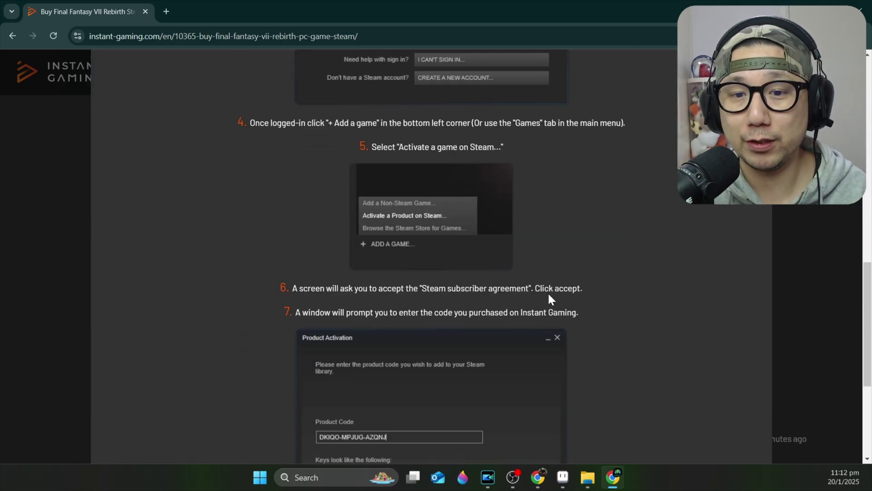
scroll(201, 257, "up", 3)
left_click(68, 270)
scroll(68, 270, "up", 5)
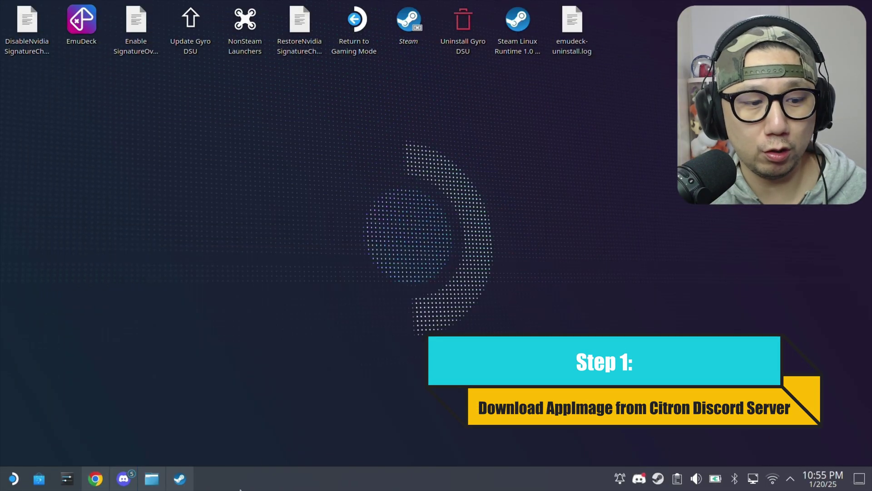
Find the citron-nightly.AppImage build in Discord's #citron-builds channel.
left_click(124, 478)
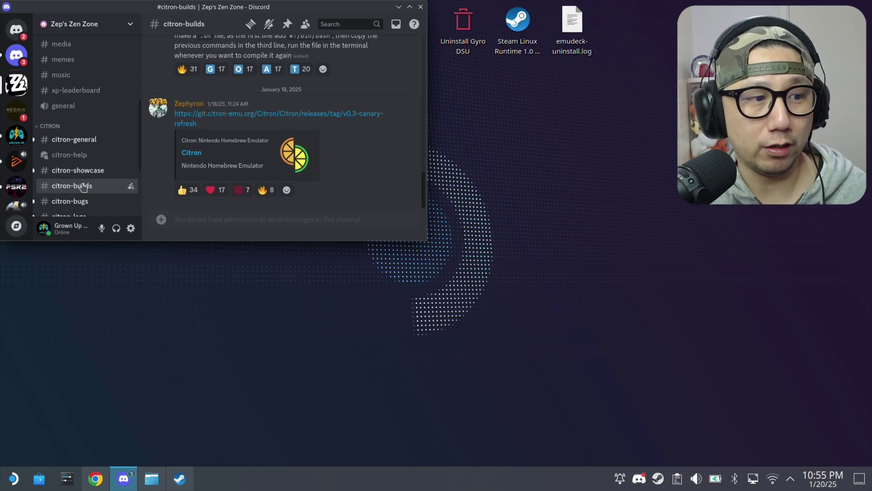
scroll(81, 184, "up", 3)
scroll(78, 145, "down", 3)
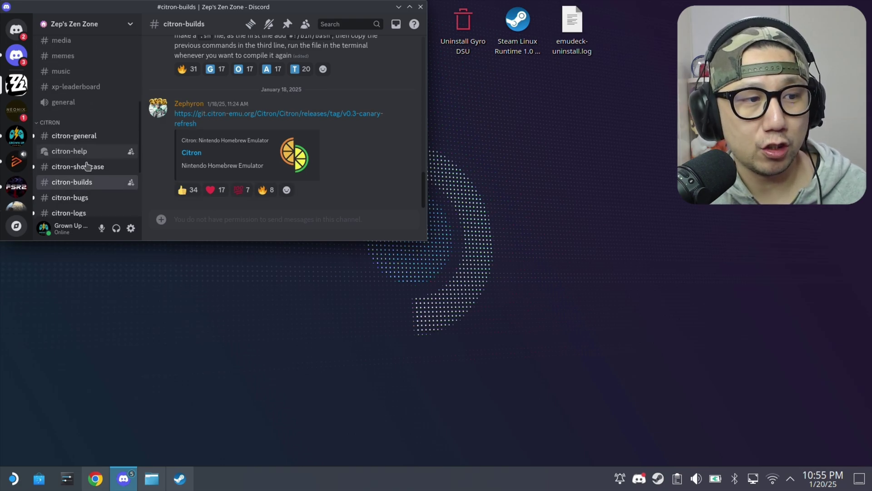
scroll(275, 189, "up", 10)
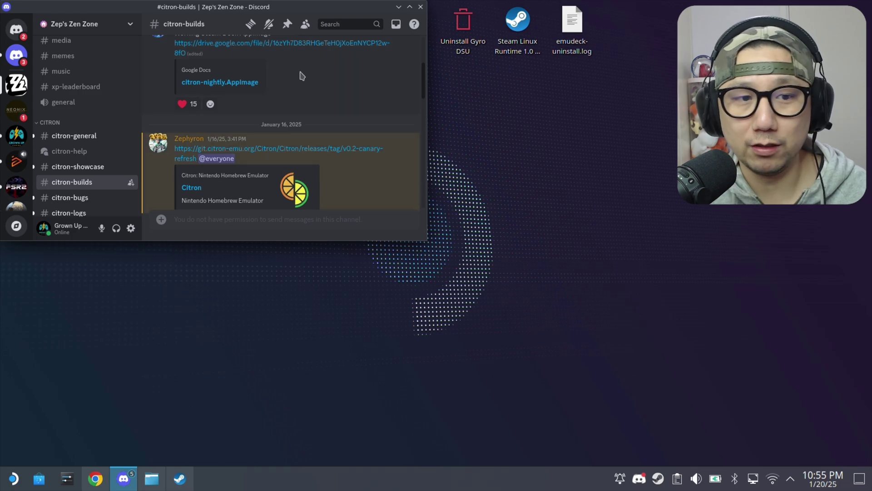
scroll(299, 76, "up", 3)
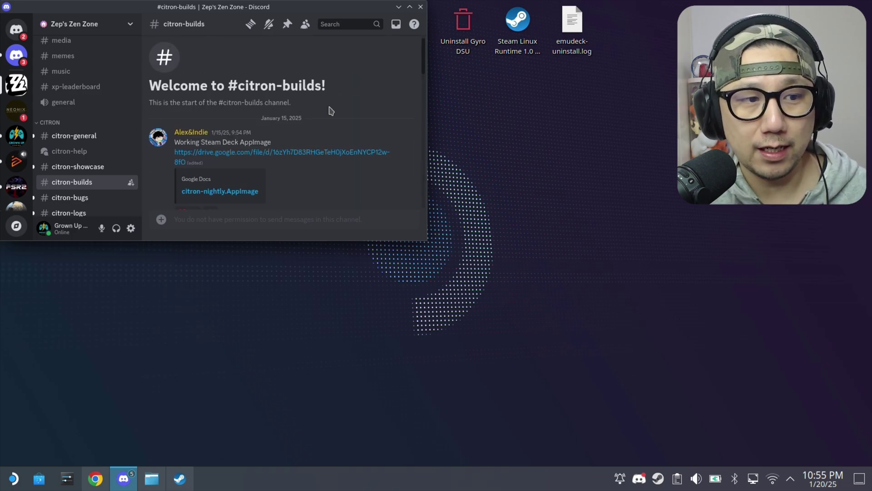
scroll(331, 111, "down", 10)
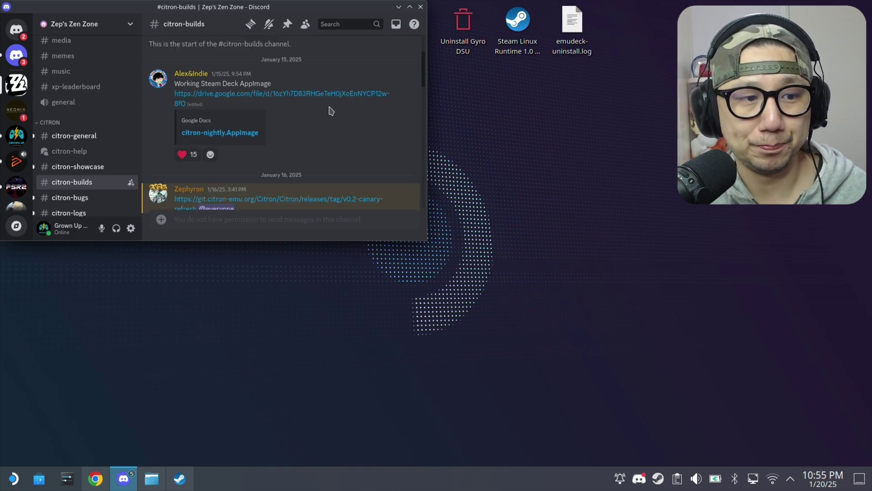
Minimize Discord and select citron-nightly.AppImage in the Switch Emulation Files folder.
left_click(397, 7)
left_click(152, 479)
left_click(272, 154)
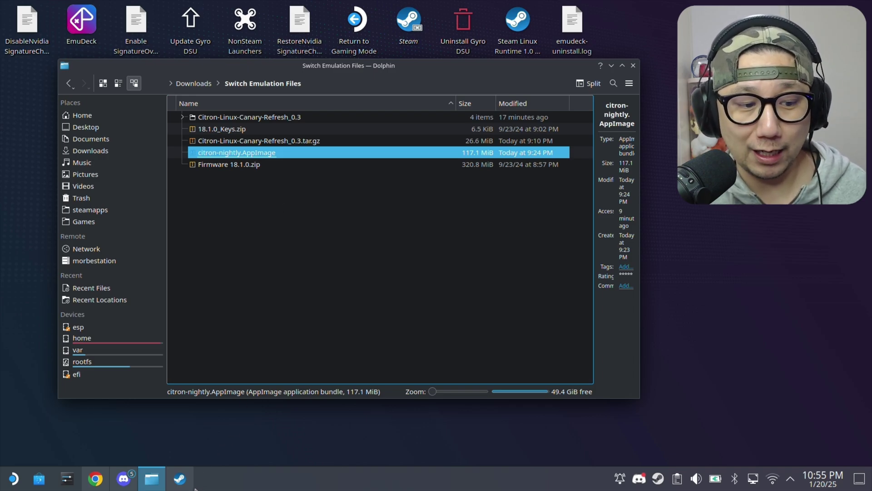
Minimize Steam and run citron-nightly.AppImage from Dolphin, choosing Execute.
left_click(180, 481)
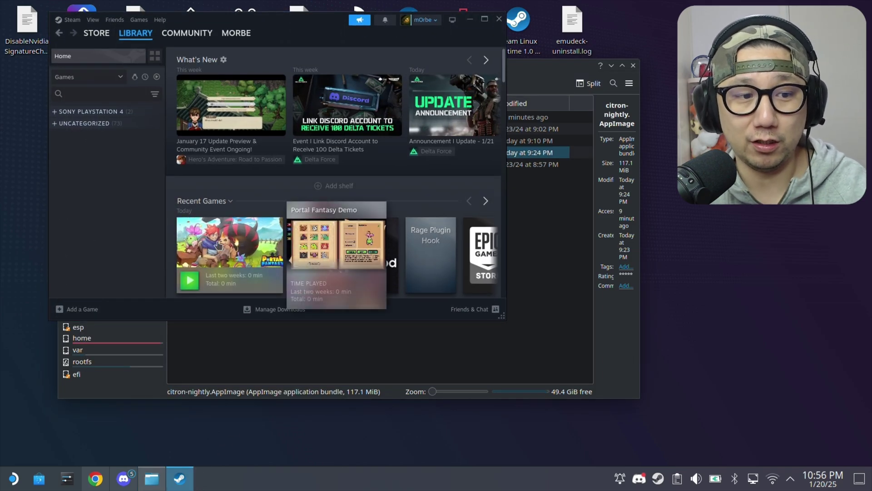
left_click(470, 19)
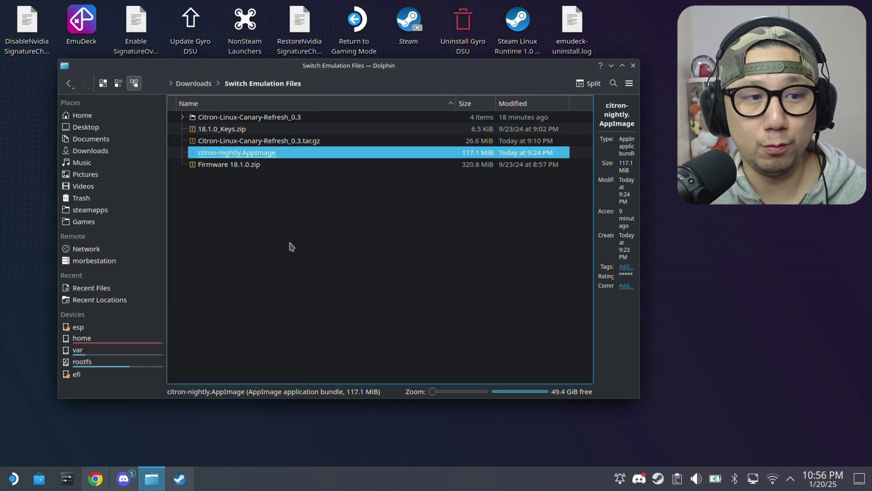
left_click(271, 154)
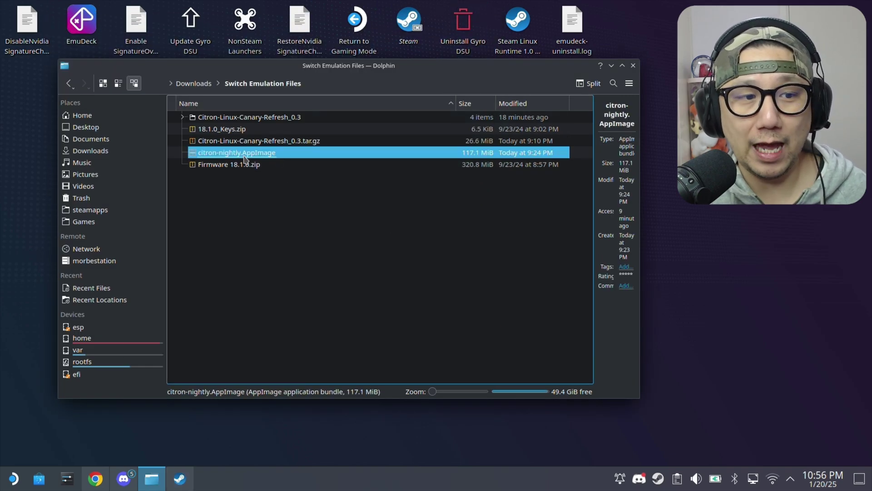
double_click(244, 157)
left_click(338, 230)
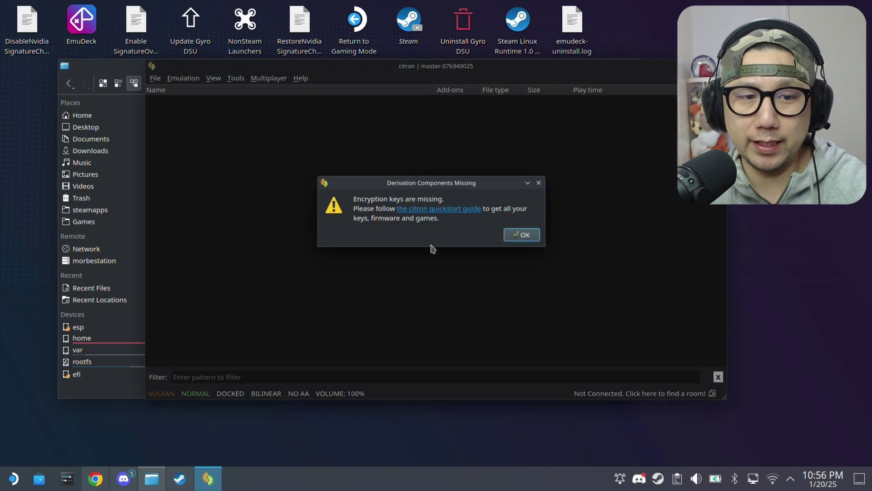
Dismiss the missing encryption keys warning and choose File > Open citron Folder.
left_click(532, 235)
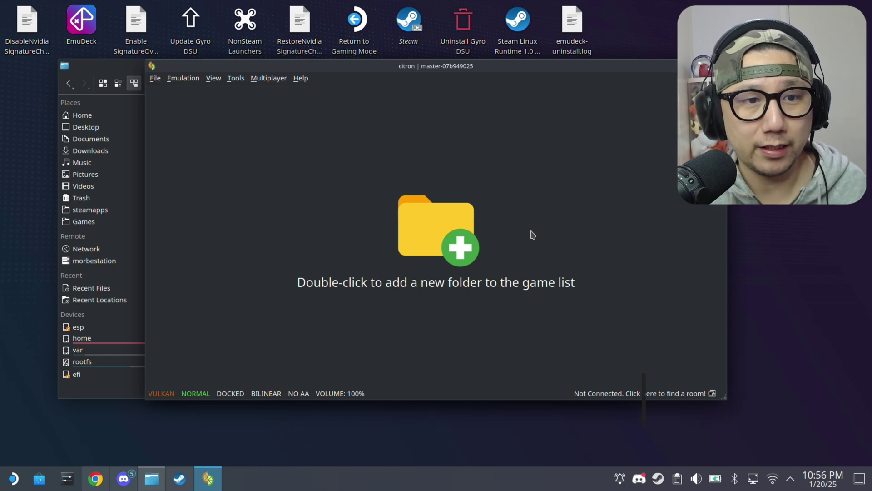
left_click(155, 78)
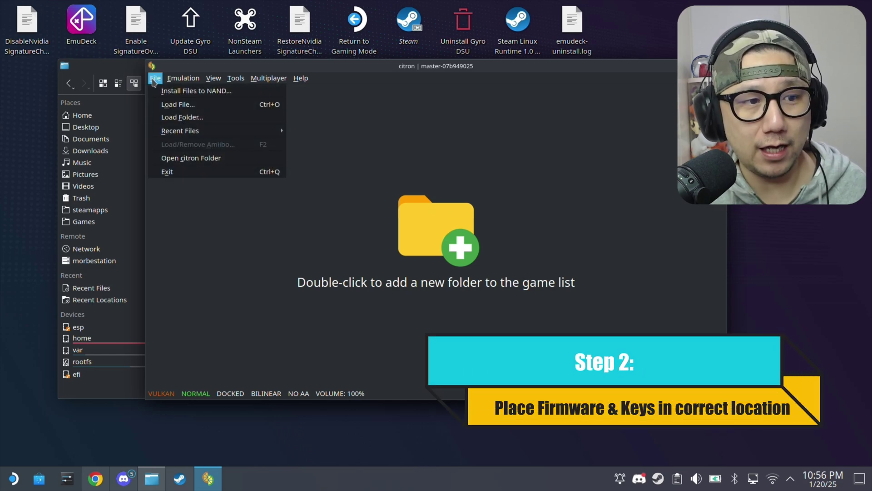
left_click(202, 159)
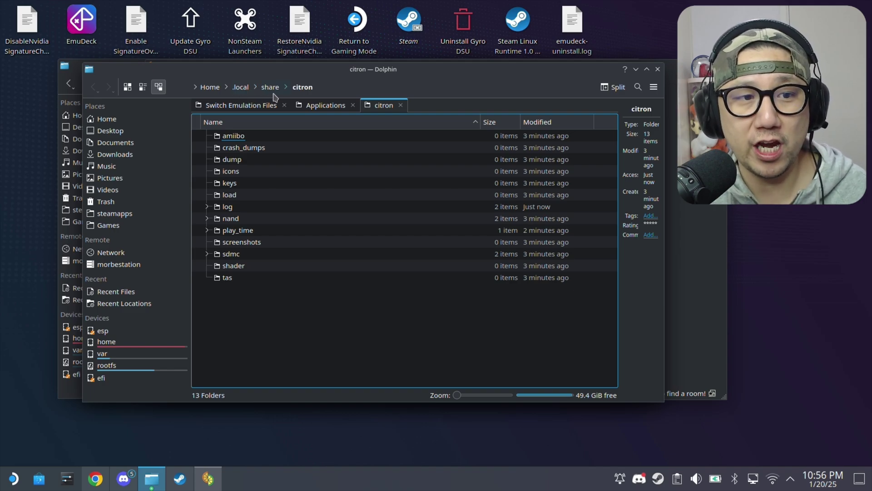
Open the empty keys folder, then select 18.1.0_Keys.zip and Firmware 18.1.0.zip in Switch Emulation Files.
left_click(261, 185)
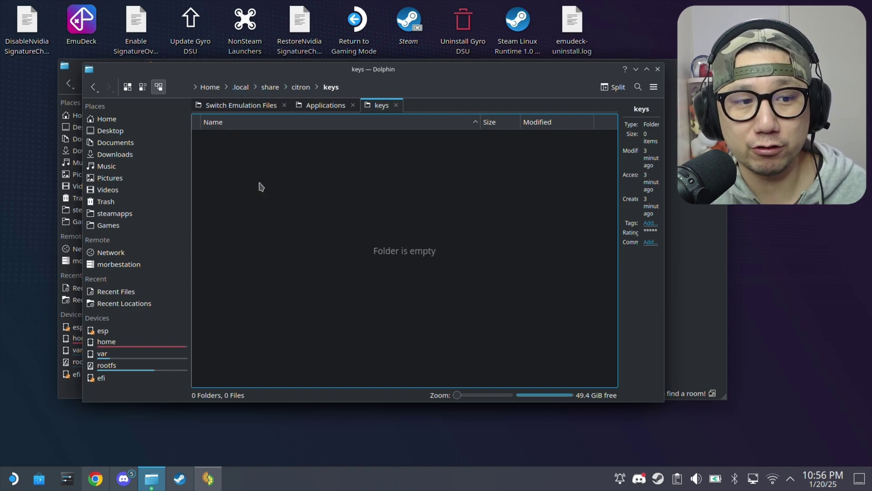
left_click(245, 106)
left_click(259, 146)
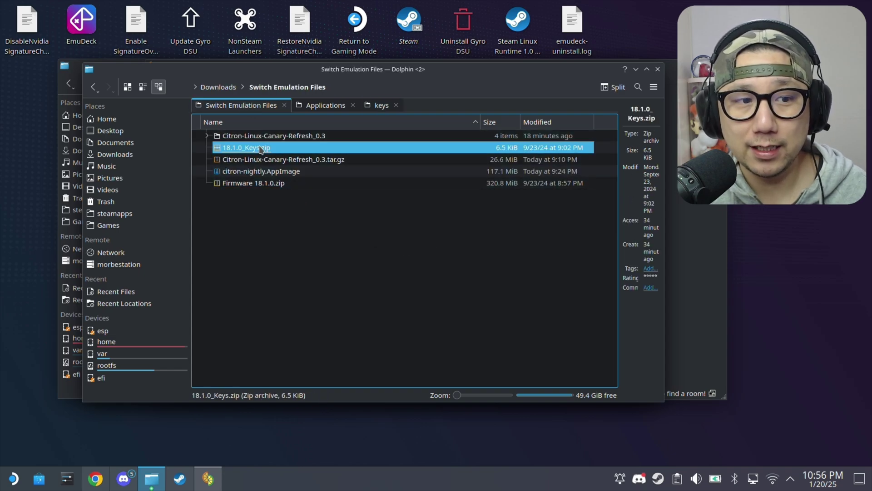
left_click(272, 184)
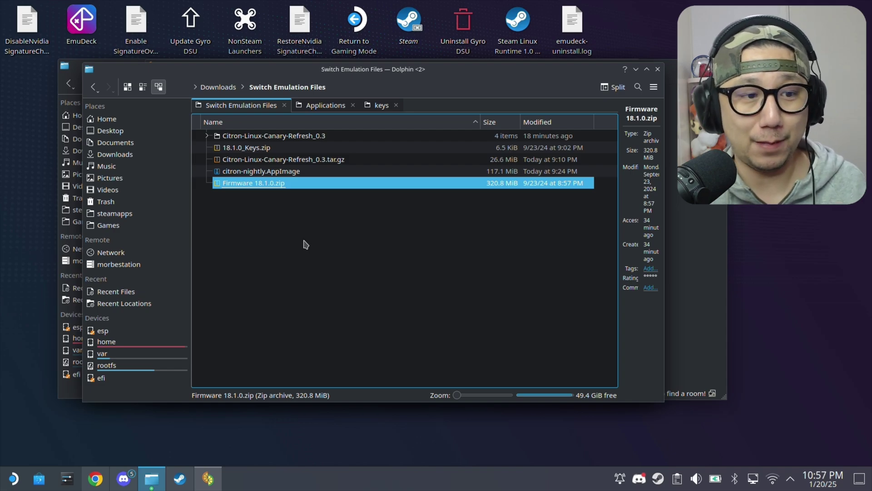
Drag prod.keys and title.keys from 18.1.0_Keys.zip in Ark into the keys folder, then return to citron.
double_click(257, 148)
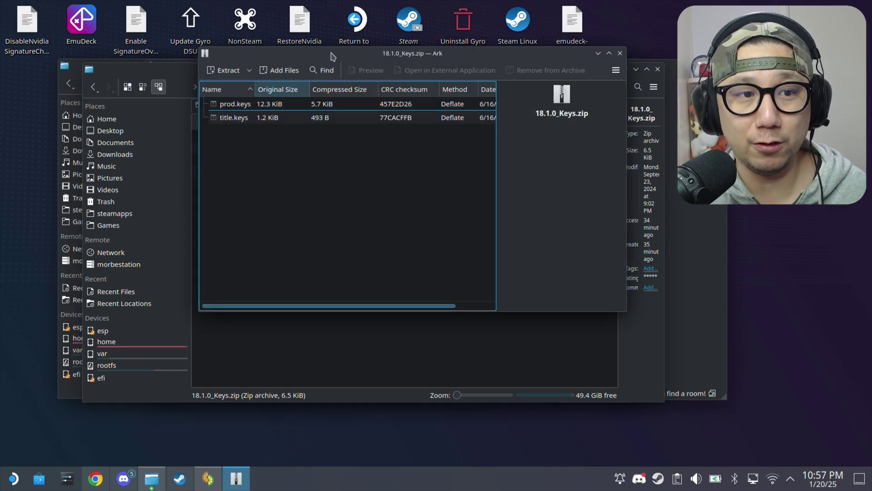
left_click_drag(331, 56, 560, 132)
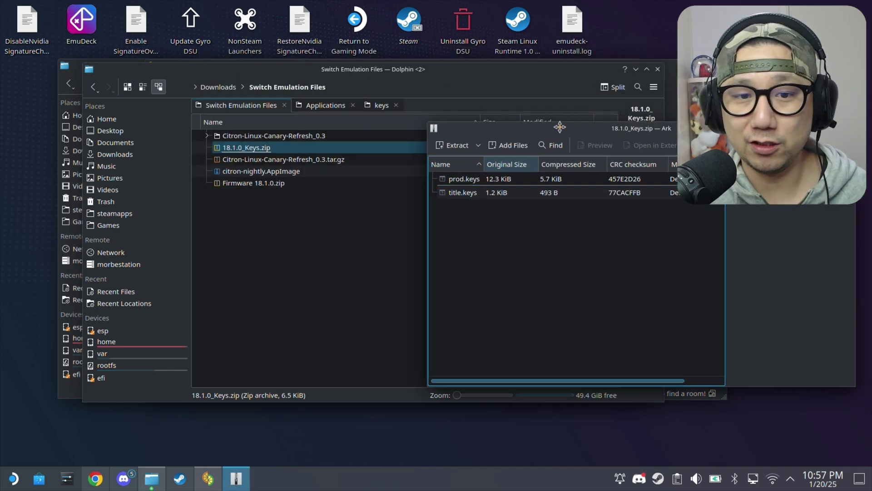
left_click(371, 106)
left_click(691, 362)
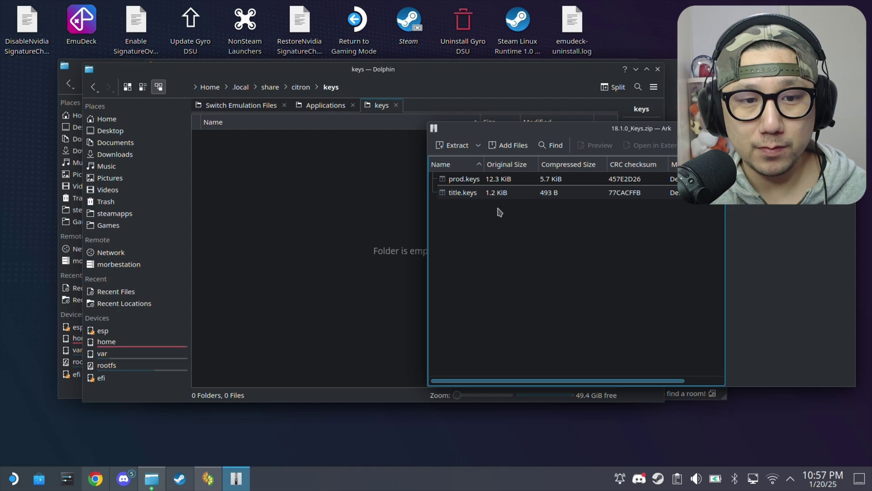
left_click_drag(489, 200, 334, 177)
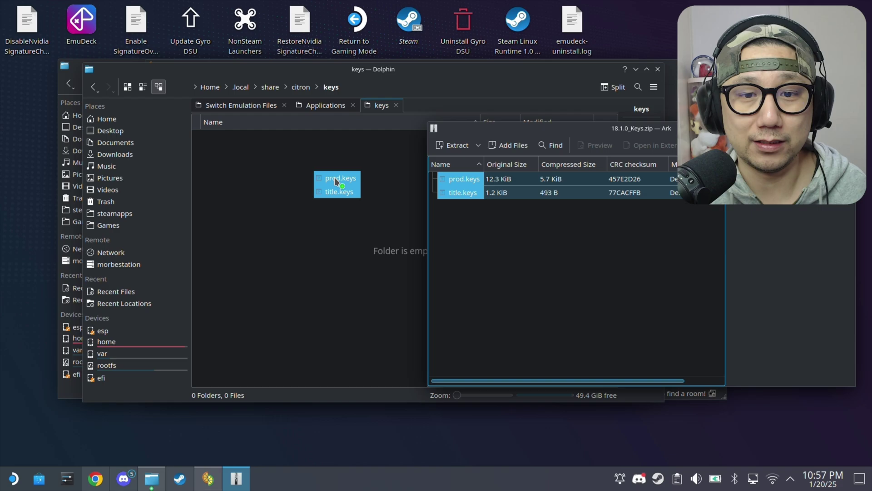
left_click_drag(335, 177, 335, 178)
left_click_drag(605, 124, 412, 115)
left_click(658, 118)
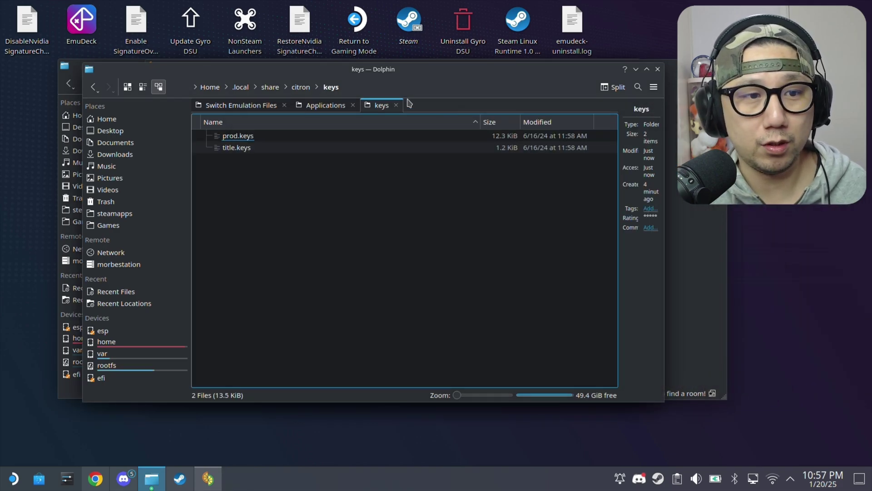
left_click(300, 87)
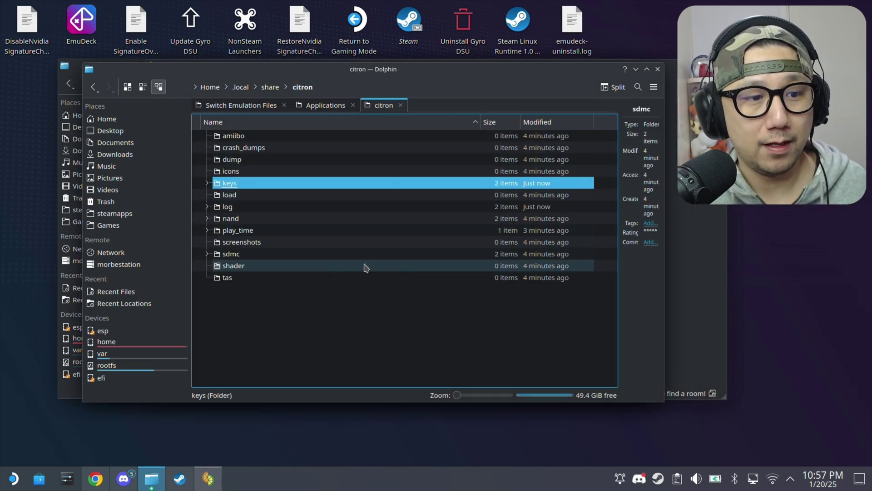
Open citron's nand/system/Contents/registered folder.
left_click(248, 223)
double_click(247, 223)
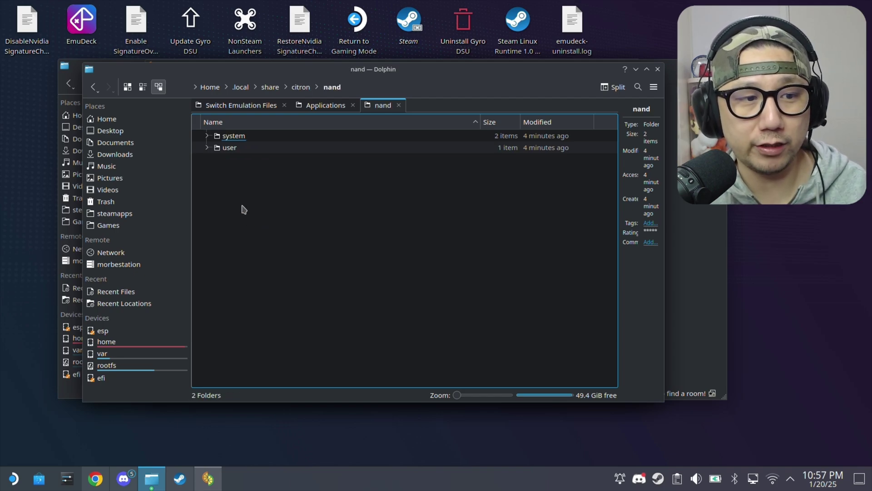
double_click(252, 136)
double_click(254, 138)
double_click(259, 147)
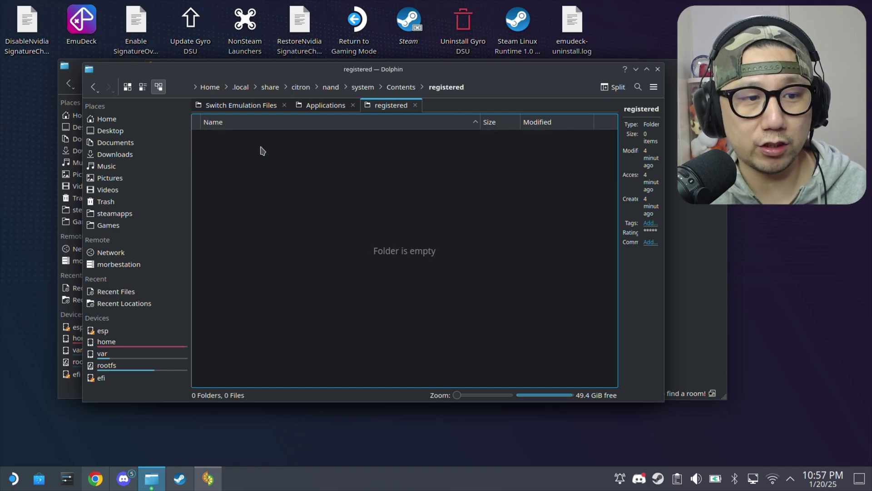
Open Firmware 18.1.0.zip in Ark and drag all its files into the registered folder.
left_click(268, 105)
left_click(257, 185)
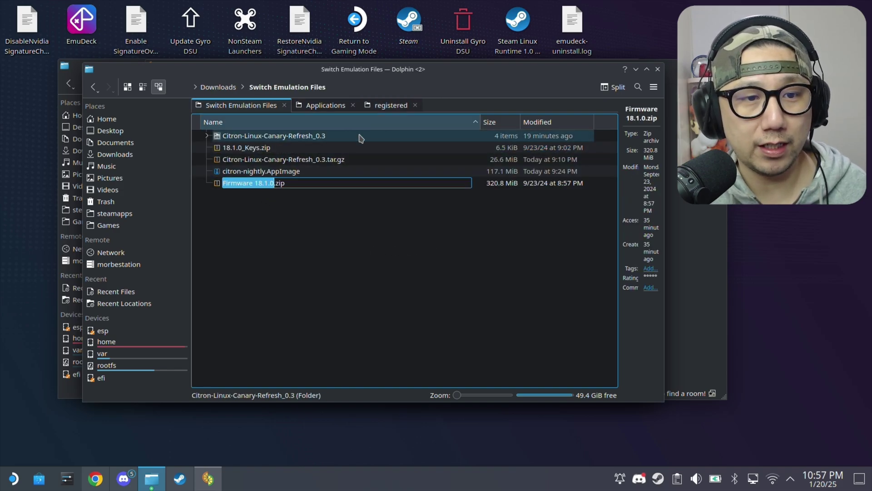
double_click(274, 186)
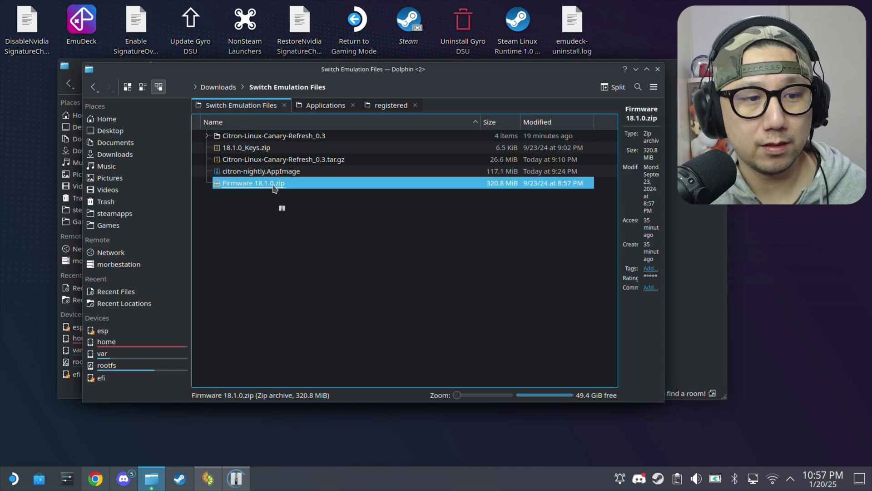
left_click(391, 106)
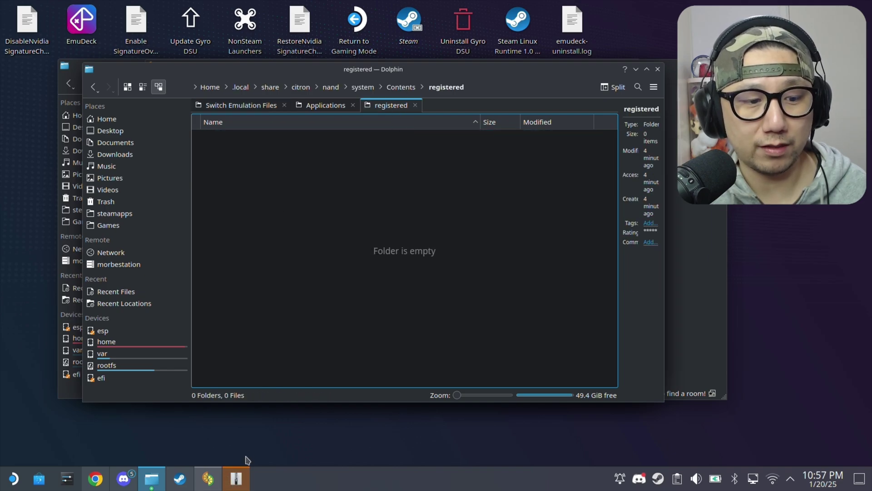
left_click(247, 474)
left_click(425, 319)
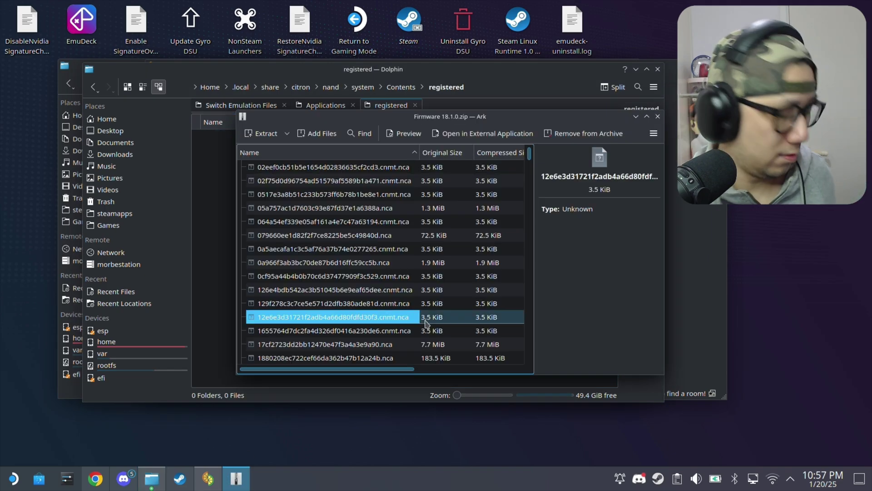
key("ctrl+a")
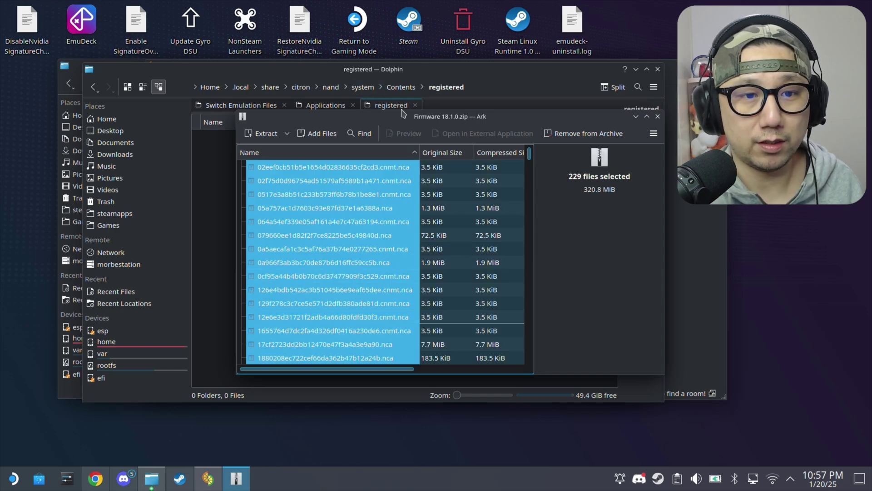
left_click_drag(404, 113, 495, 129)
left_click_drag(429, 222, 264, 208)
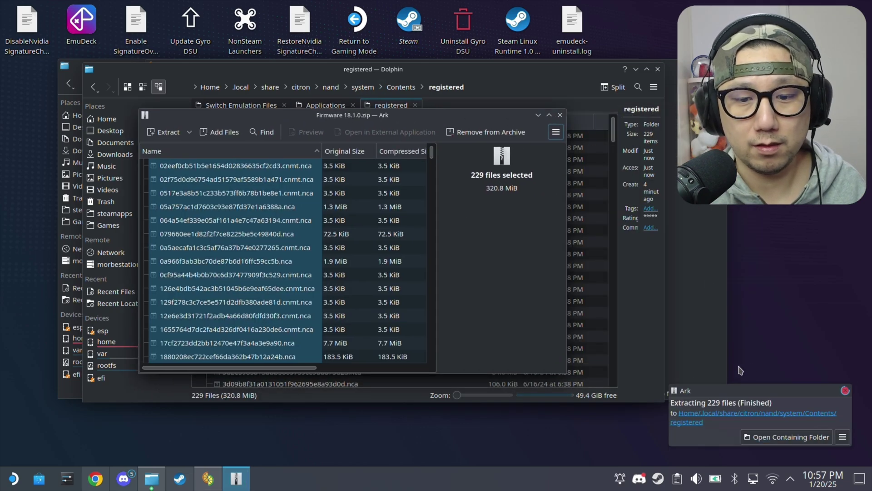
left_click(560, 114)
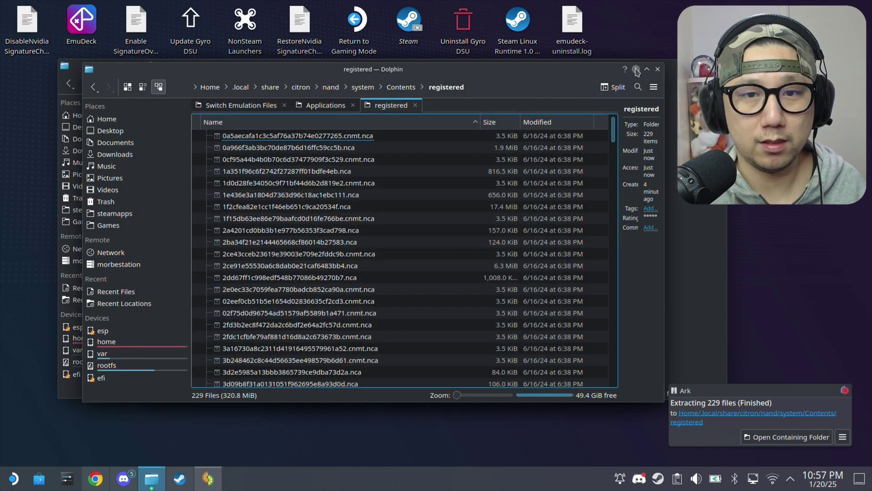
Close the running Citron and relaunch citron-nightly.AppImage with Execute.
left_click(635, 71)
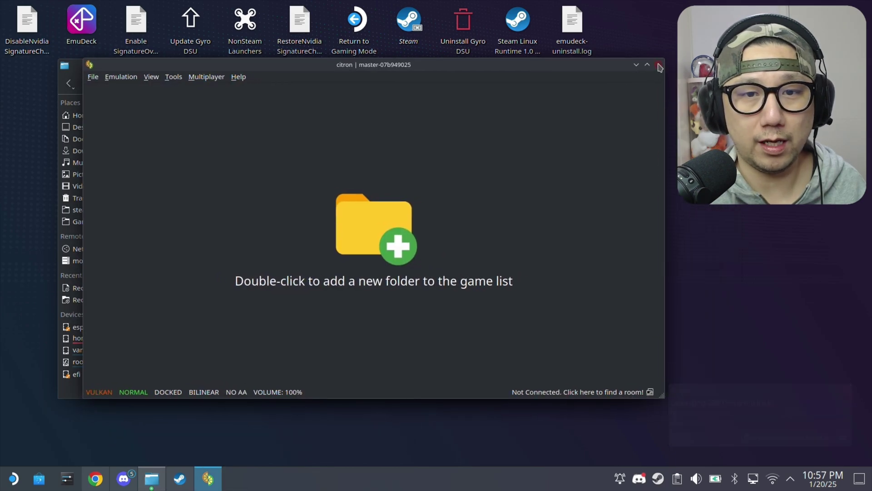
left_click(658, 65)
left_click(436, 214)
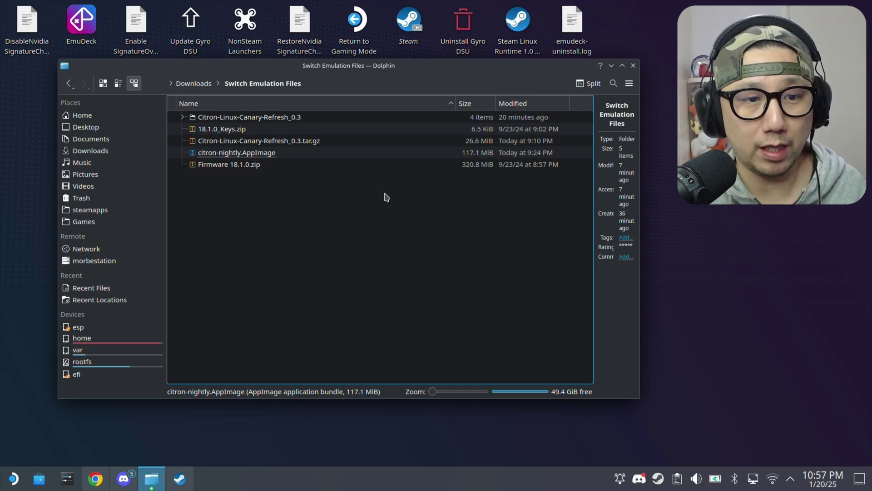
double_click(275, 152)
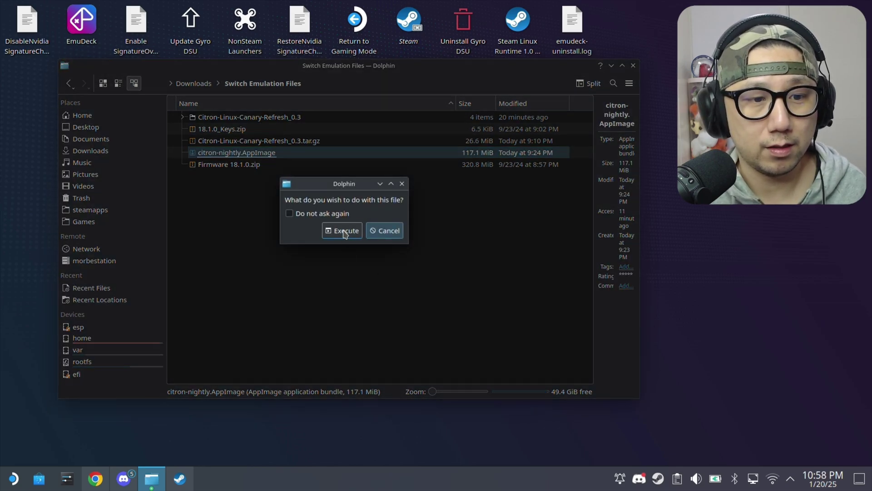
left_click(344, 233)
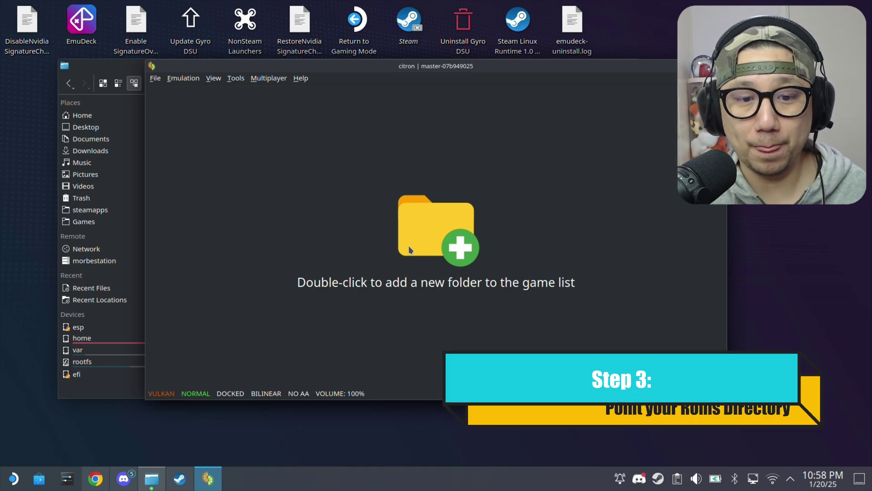
Open the Home place in a new Dolphin tab.
left_click(148, 481)
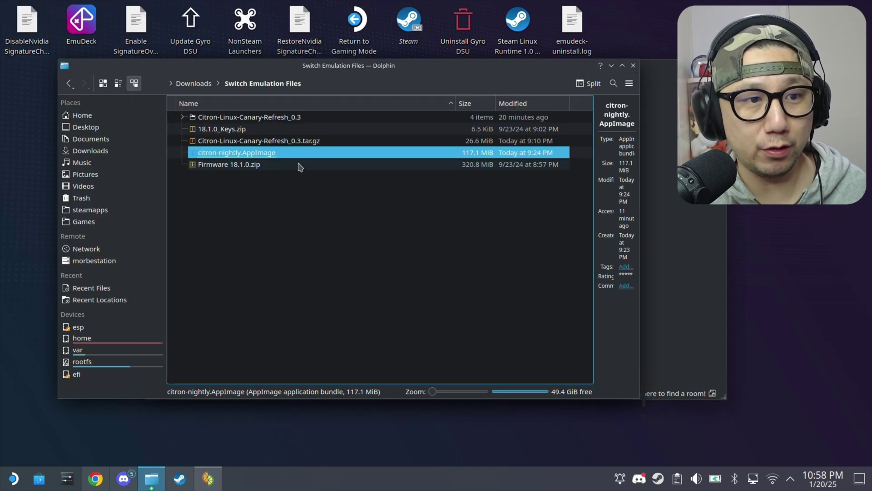
right_click(104, 117)
left_click(119, 123)
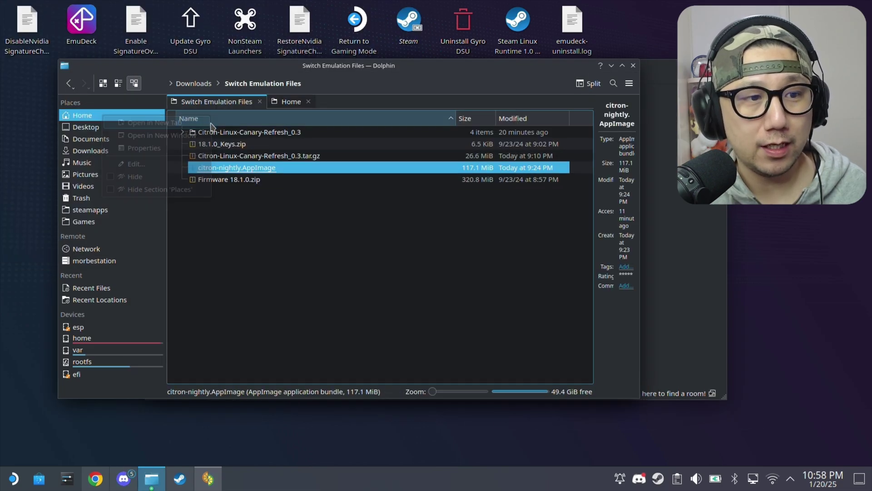
left_click(298, 104)
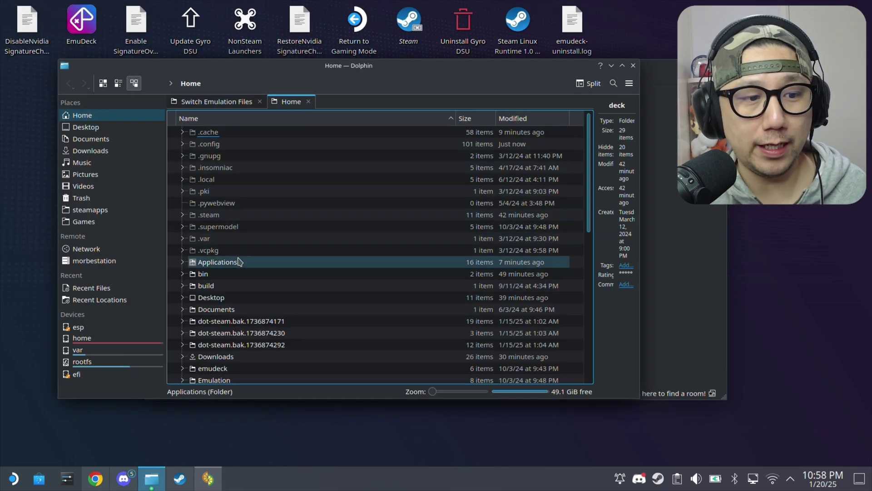
Navigate to Emulation > roms > switch and select Moonlighter.nsp.
scroll(357, 275, "down", 3)
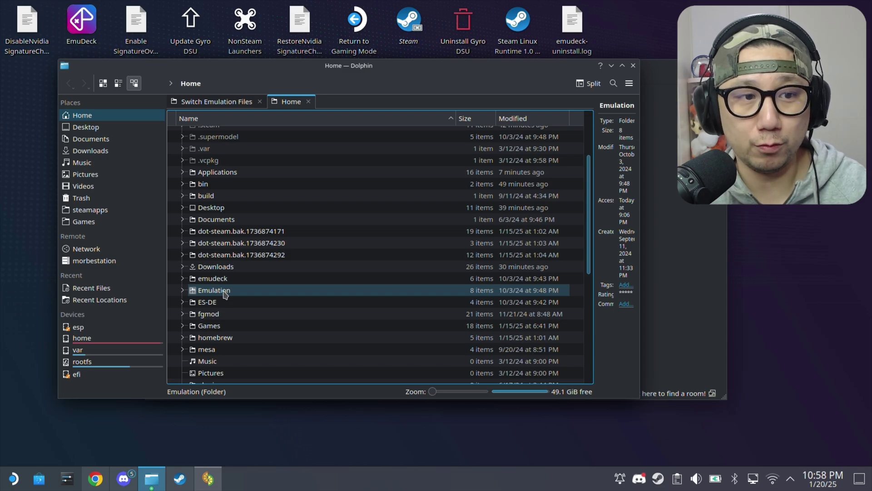
left_click(214, 290)
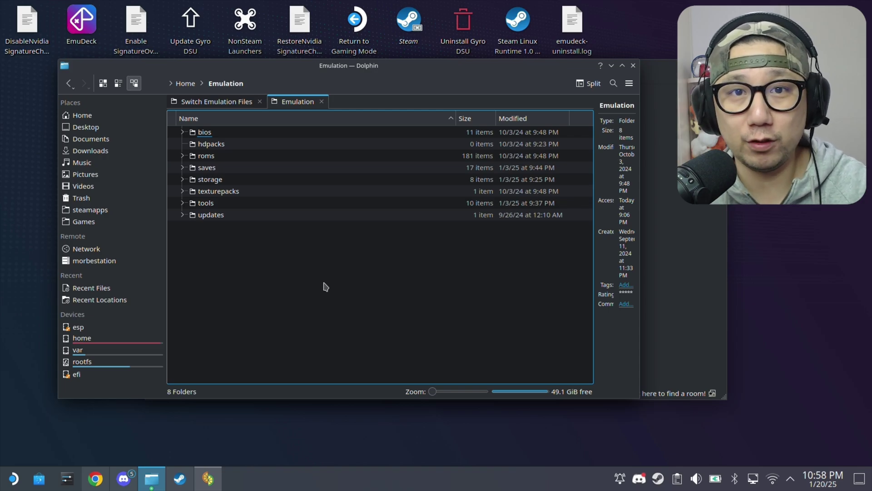
double_click(206, 157)
scroll(312, 276, "down", 20)
scroll(225, 338, "down", 20)
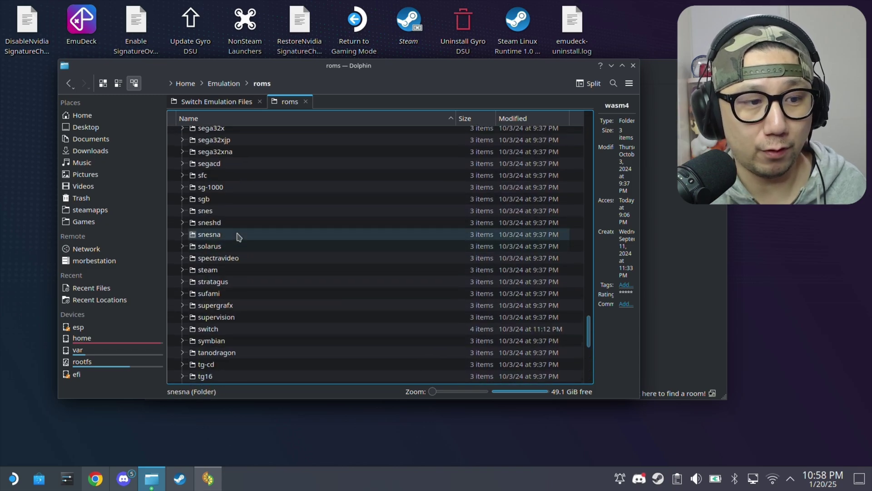
double_click(220, 331)
left_click_drag(356, 226, 249, 234)
left_click(224, 155)
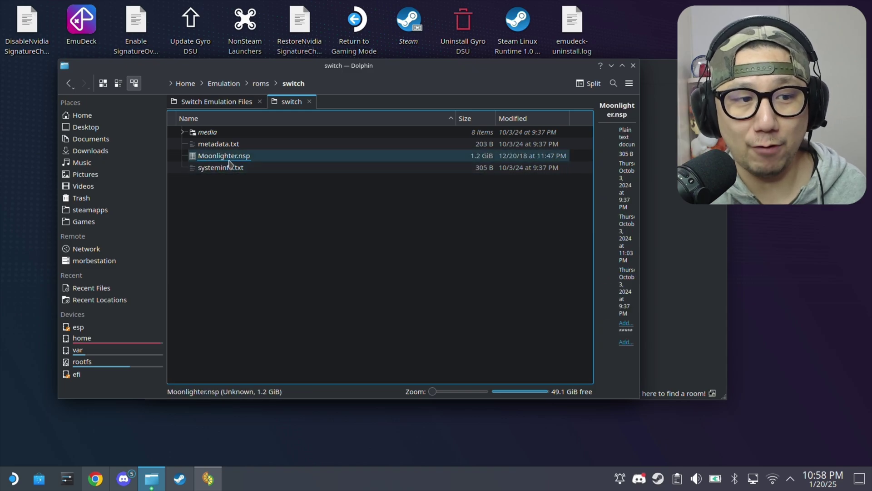
Hide the file manager and browse Citron's add-game-folder dialog to /home/deck/Emulation/roms.
left_click(612, 66)
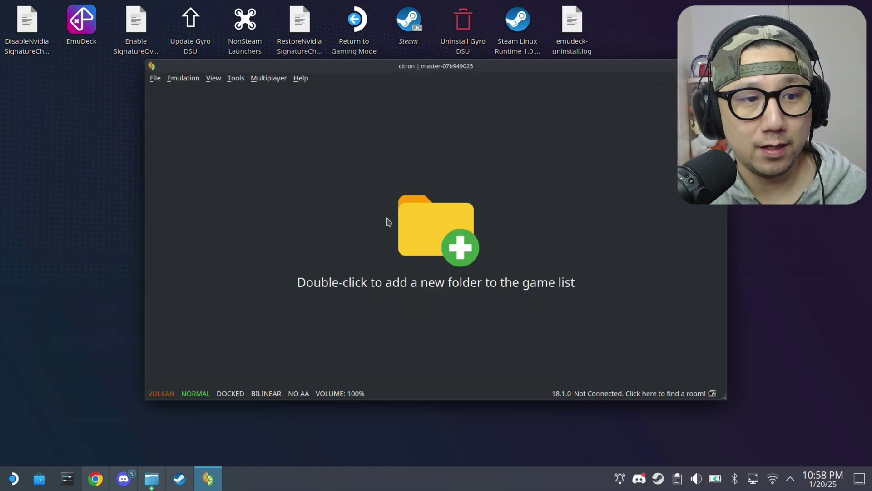
double_click(433, 235)
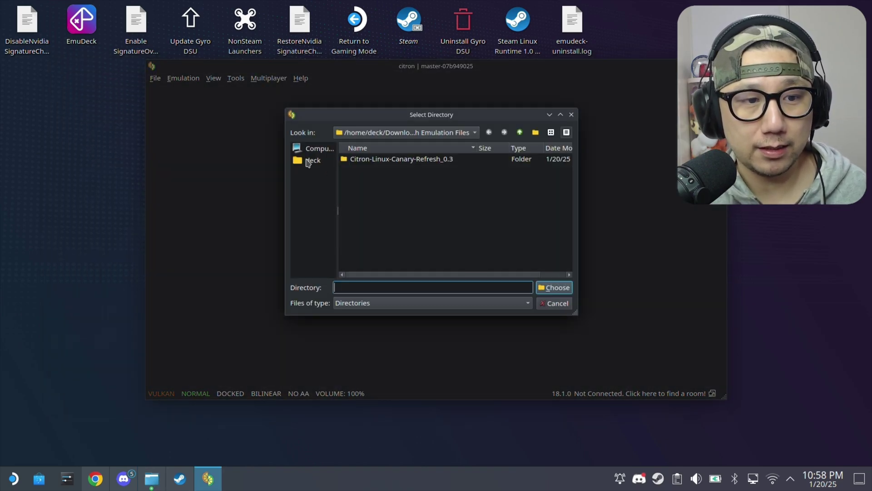
left_click(313, 160)
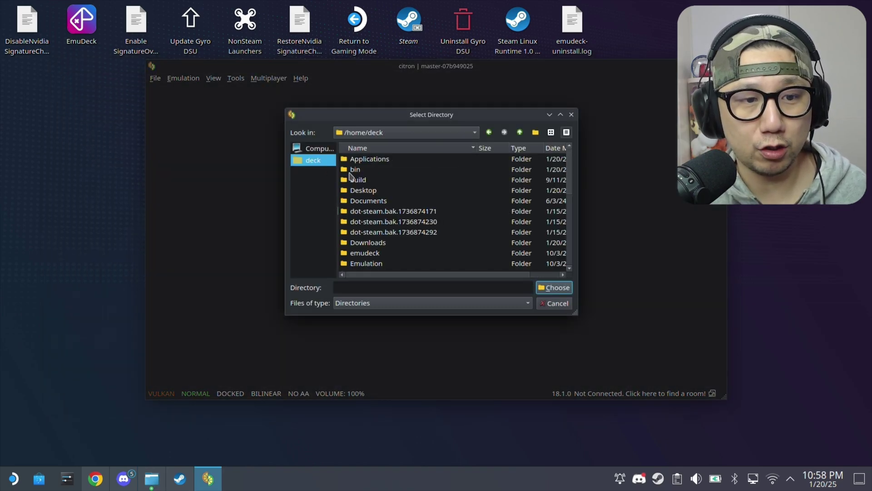
double_click(366, 263)
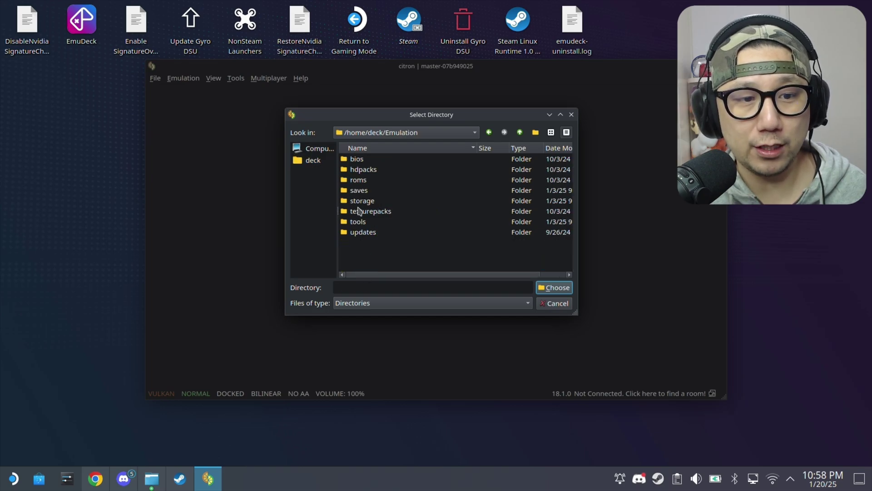
double_click(366, 180)
Choose the switch folder as Citron's new game directory.
scroll(424, 246, "down", 10)
scroll(425, 246, "down", 20)
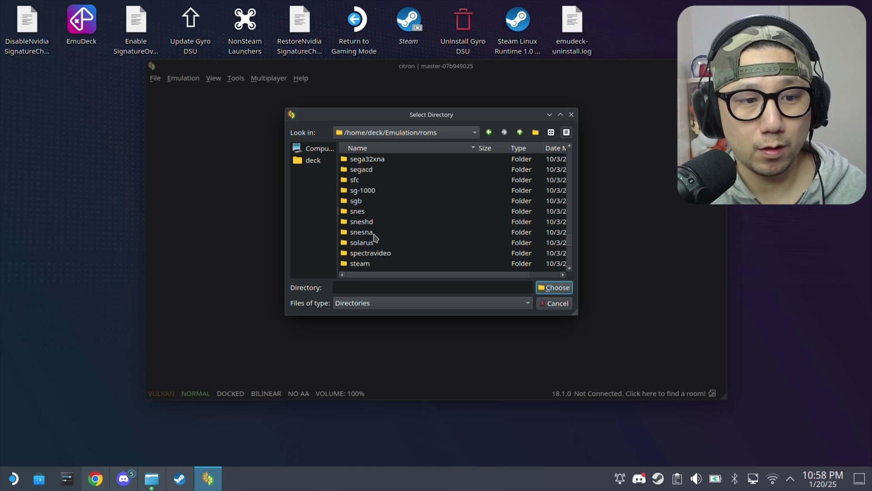
scroll(376, 241, "down", 2)
double_click(376, 252)
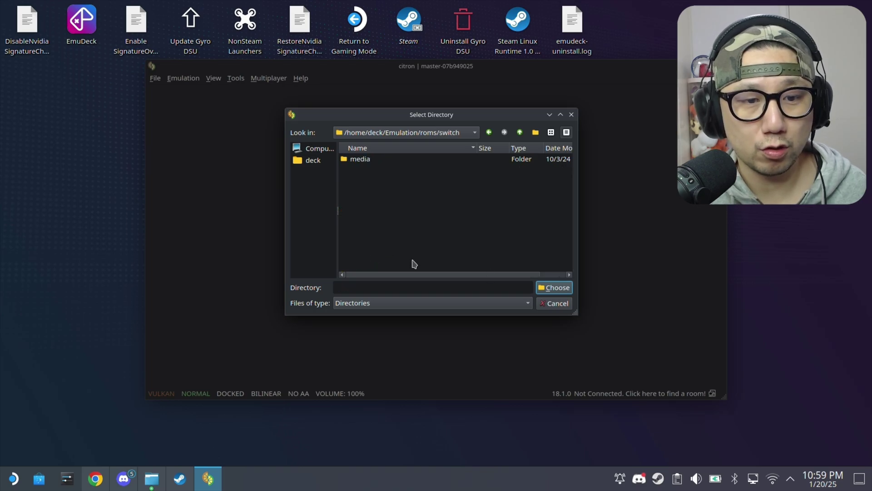
left_click(519, 133)
scroll(391, 247, "down", 20)
scroll(359, 220, "up", 5)
left_click(357, 210)
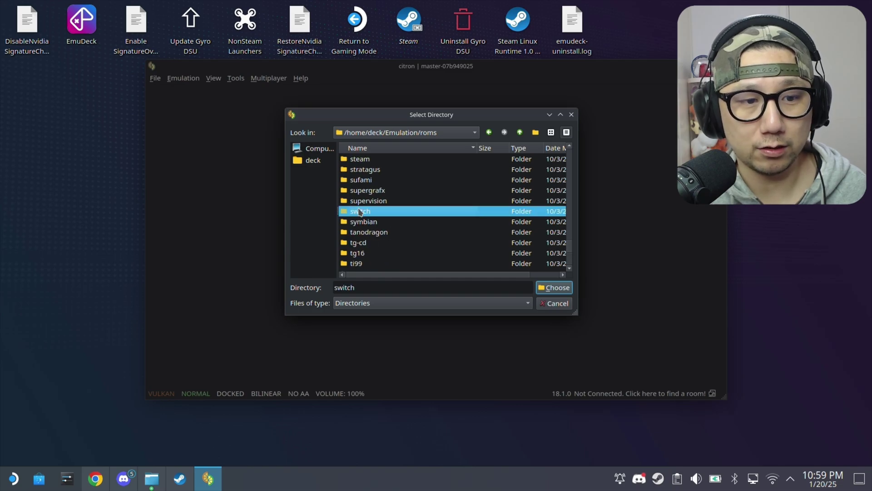
left_click(556, 288)
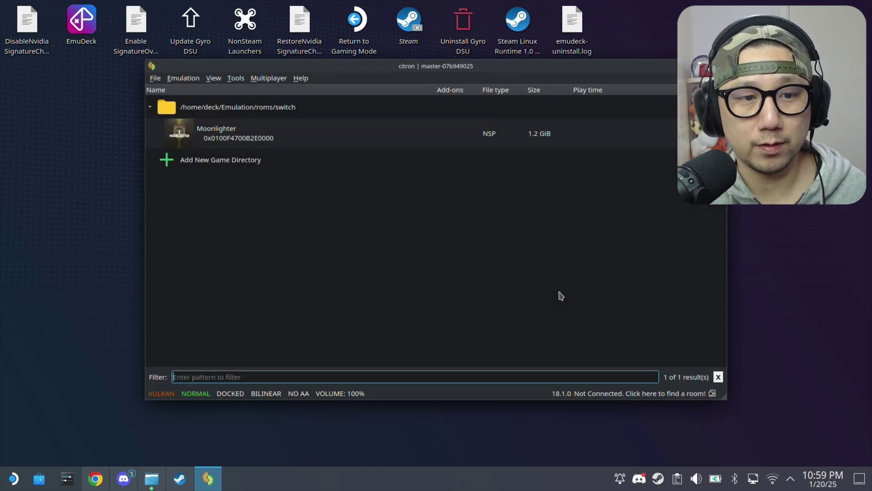
left_click(301, 136)
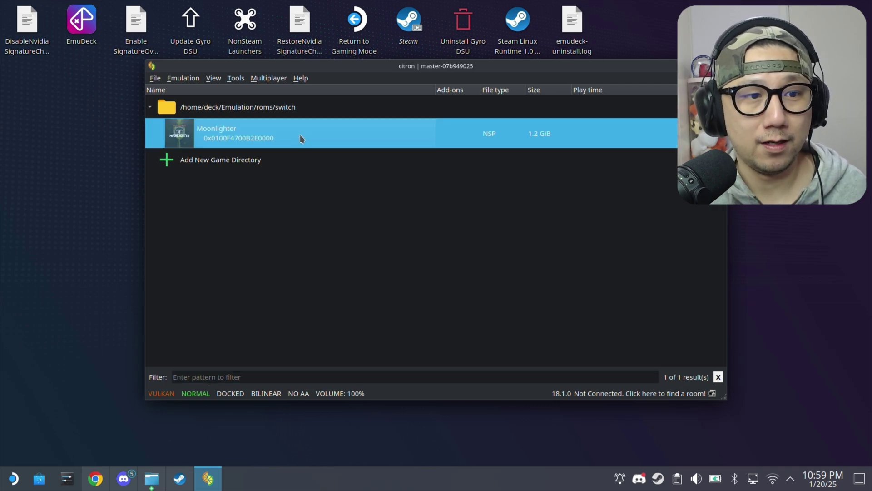
right_click(332, 131)
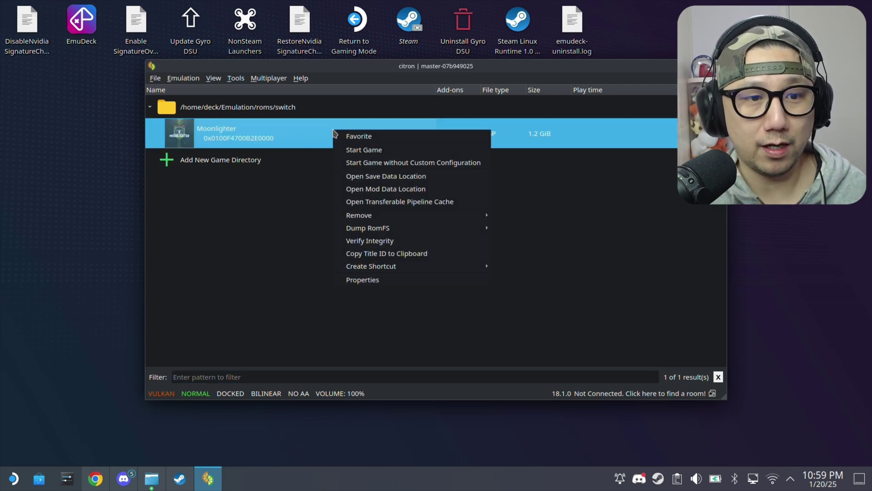
left_click(271, 269)
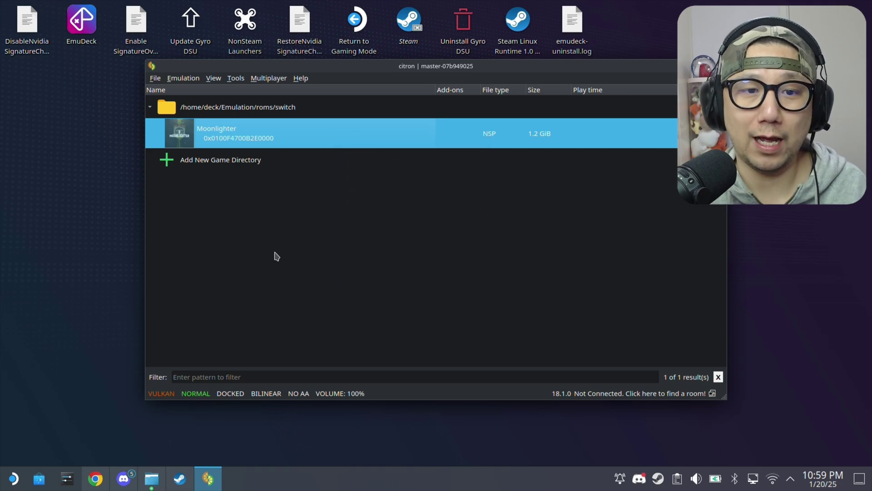
right_click(344, 140)
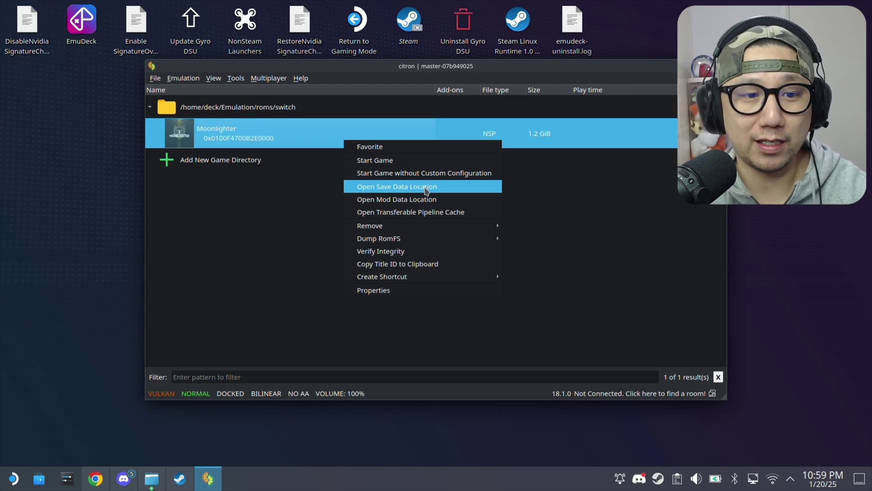
left_click(255, 285)
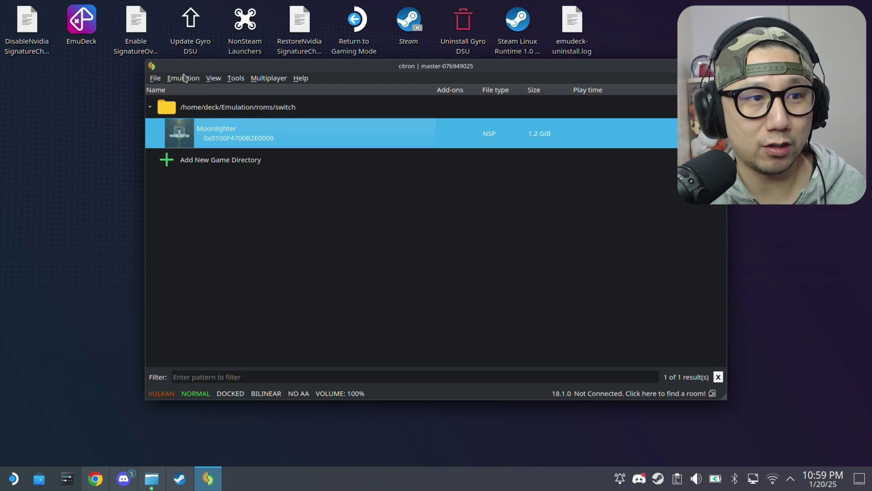
left_click(184, 77)
left_click(193, 130)
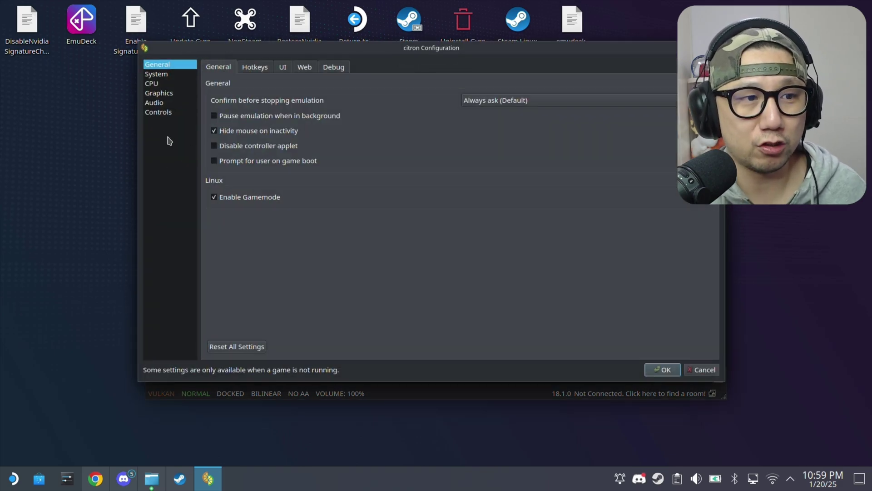
left_click(176, 96)
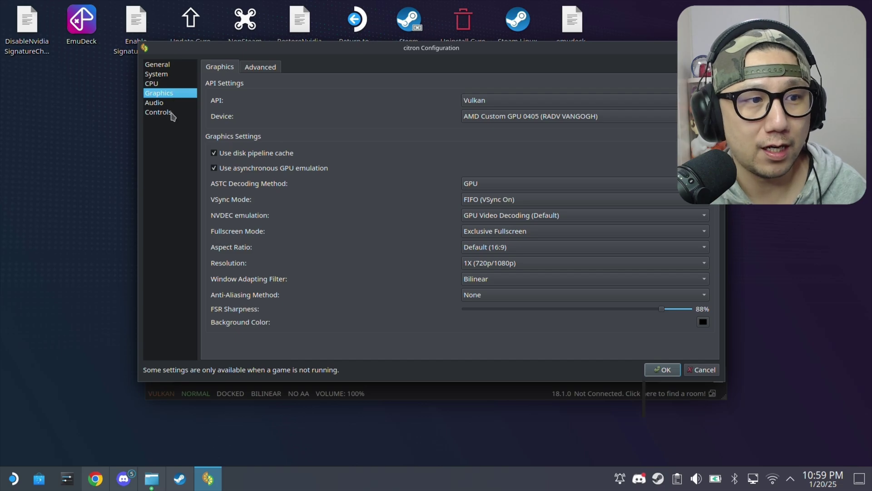
left_click(170, 113)
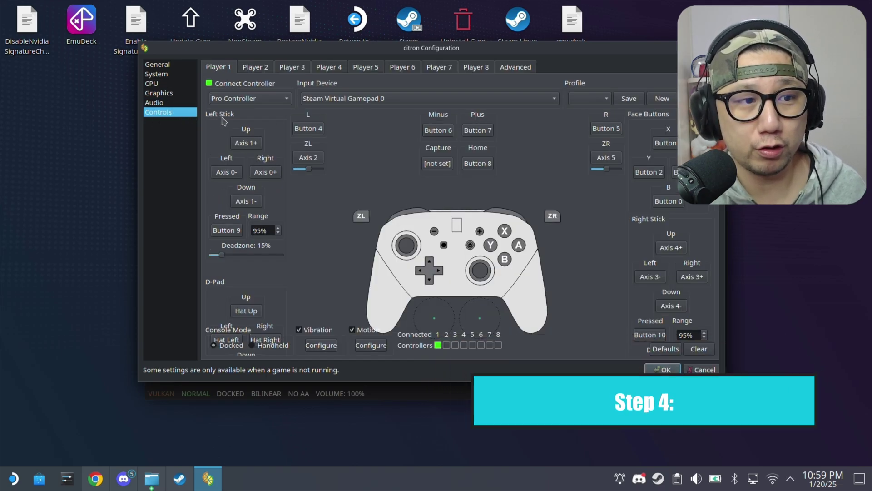
left_click(254, 98)
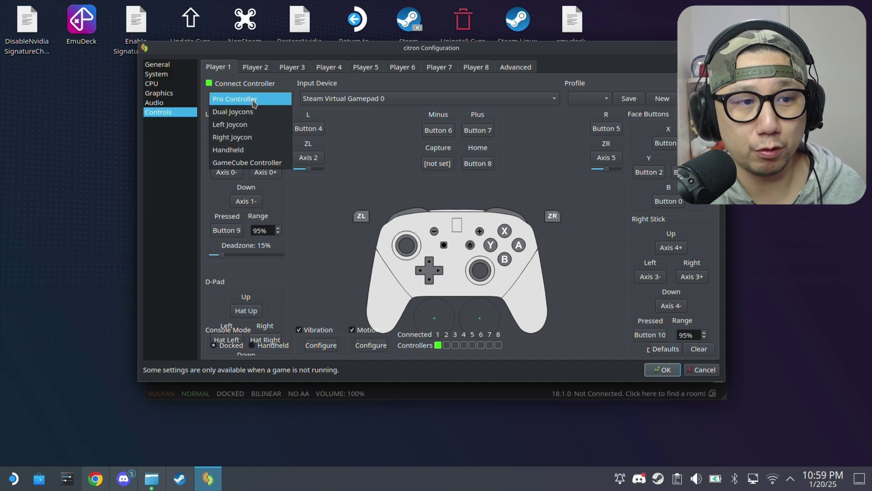
left_click(253, 101)
left_click(336, 99)
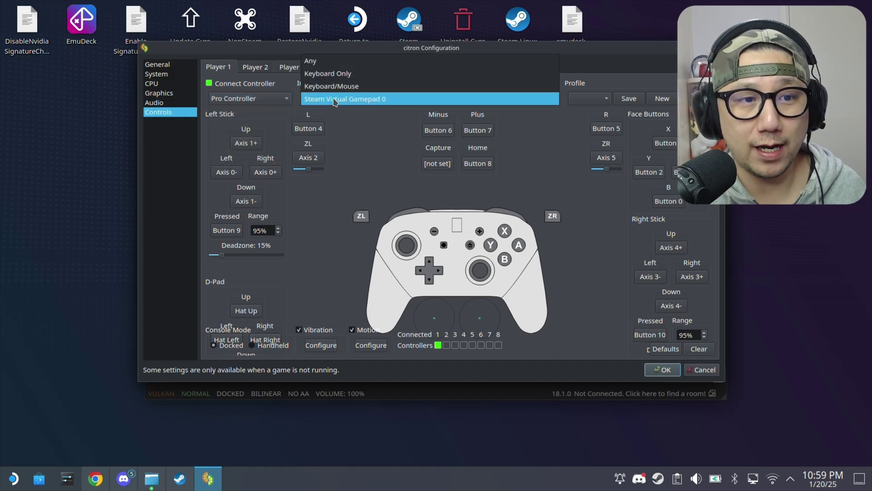
left_click(384, 108)
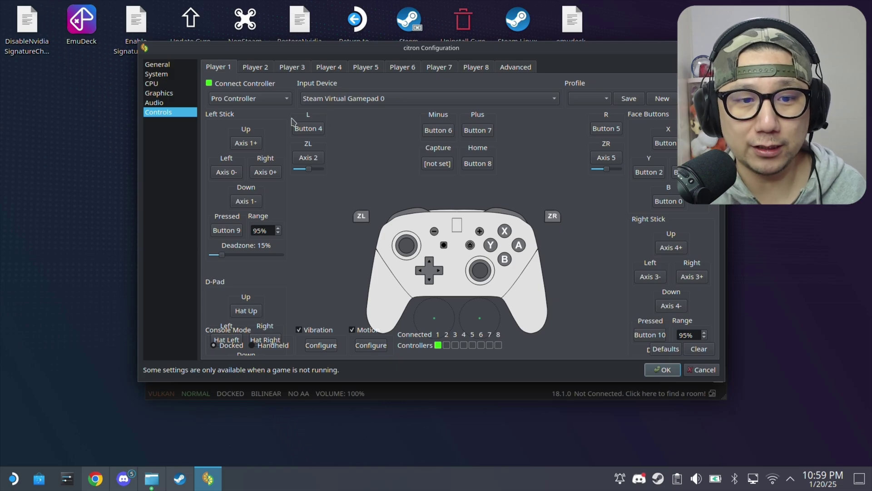
key("Up")
key("Up")
key("Up")
left_click(422, 99)
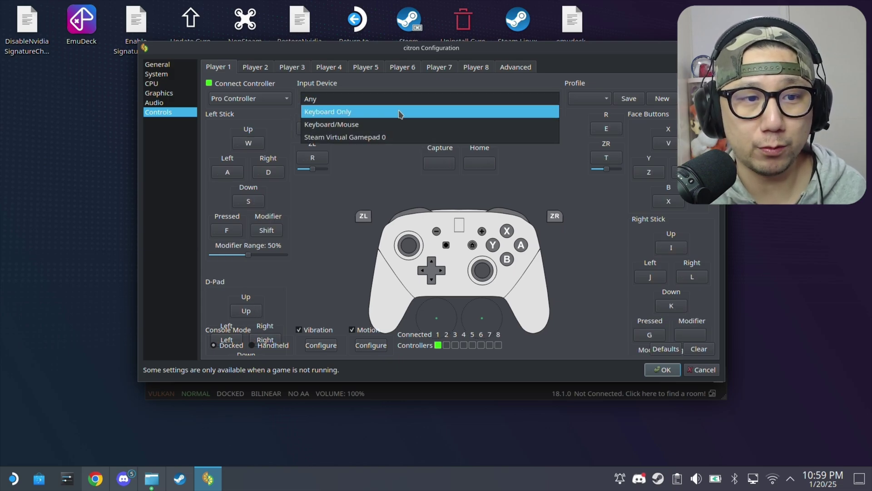
left_click(383, 136)
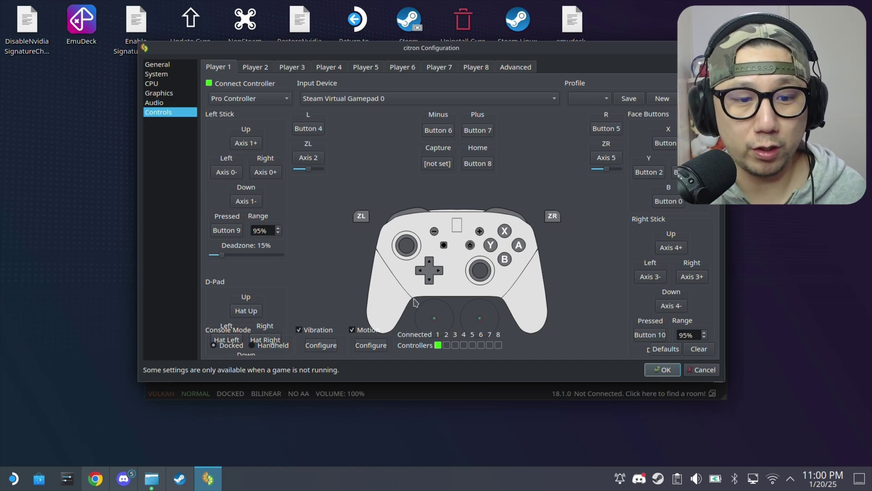
Save and close the configuration, move the Citron window aside, and browse the Help menu.
left_click(659, 374)
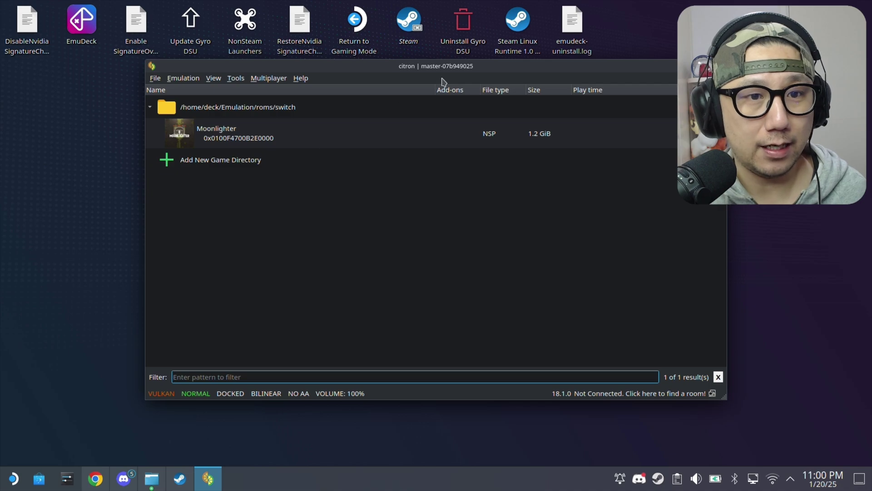
left_click_drag(455, 65, 360, 54)
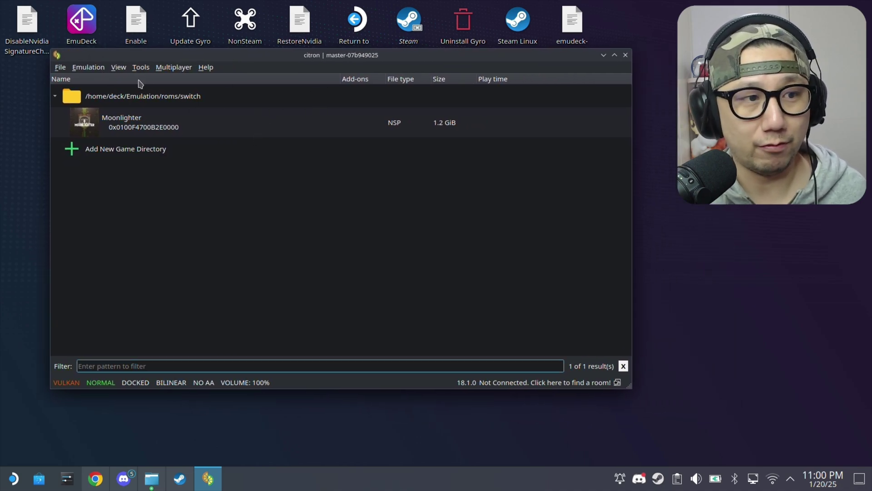
left_click(169, 69)
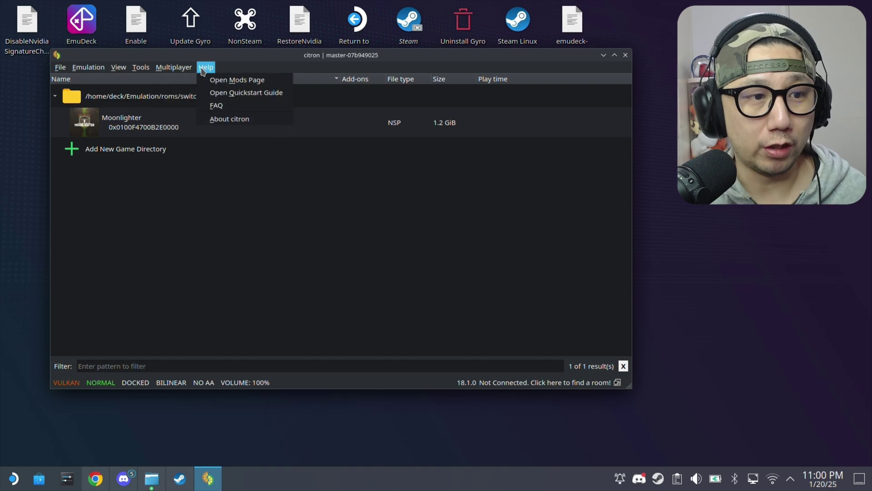
mouse_move(60, 67)
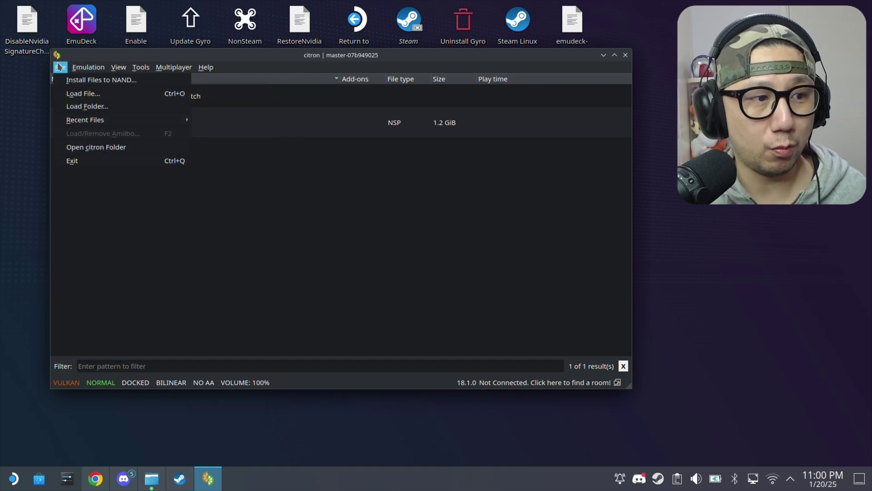
Quit Citron and open the Applications folder in a new Home tab in Dolphin.
left_click(93, 163)
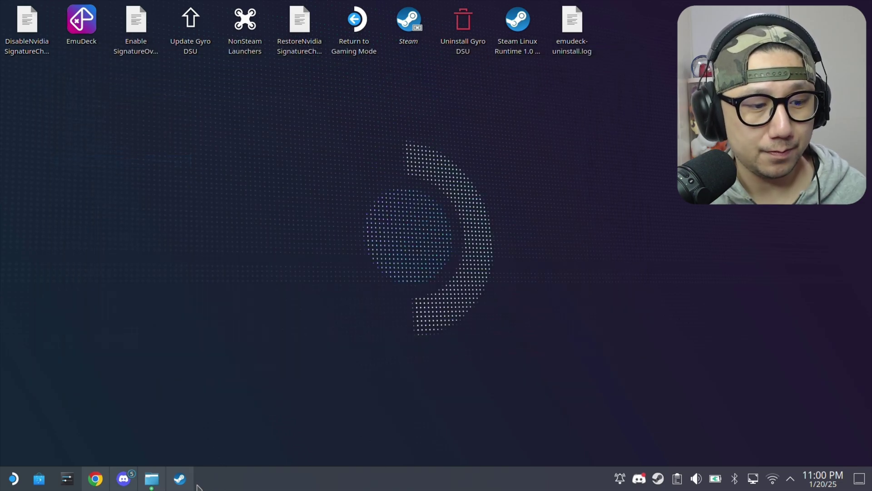
left_click(152, 483)
left_click(230, 219)
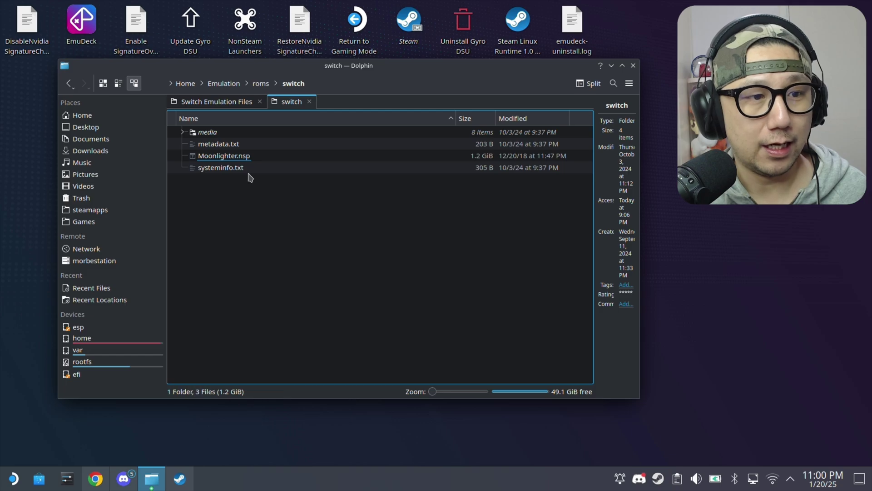
right_click(88, 118)
left_click(129, 121)
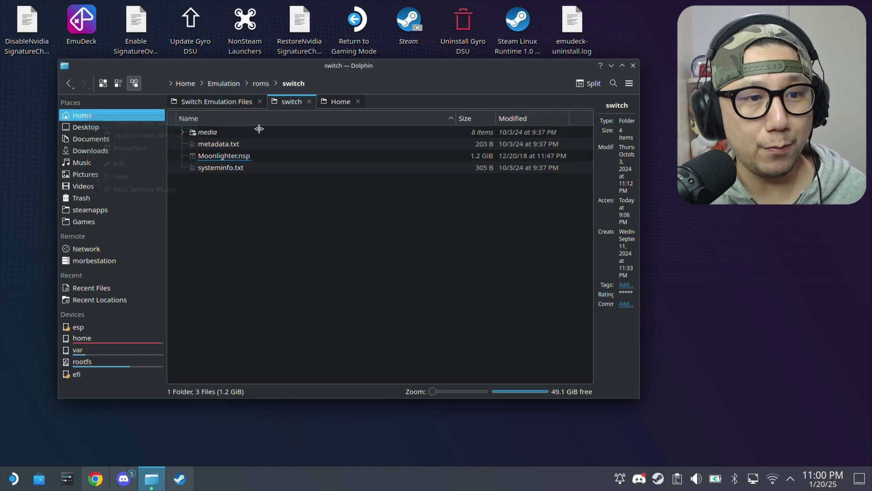
left_click(342, 106)
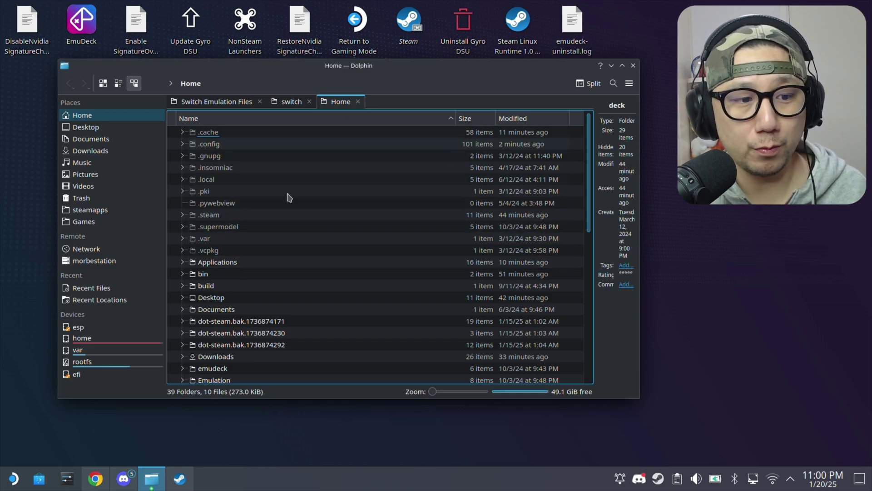
double_click(233, 261)
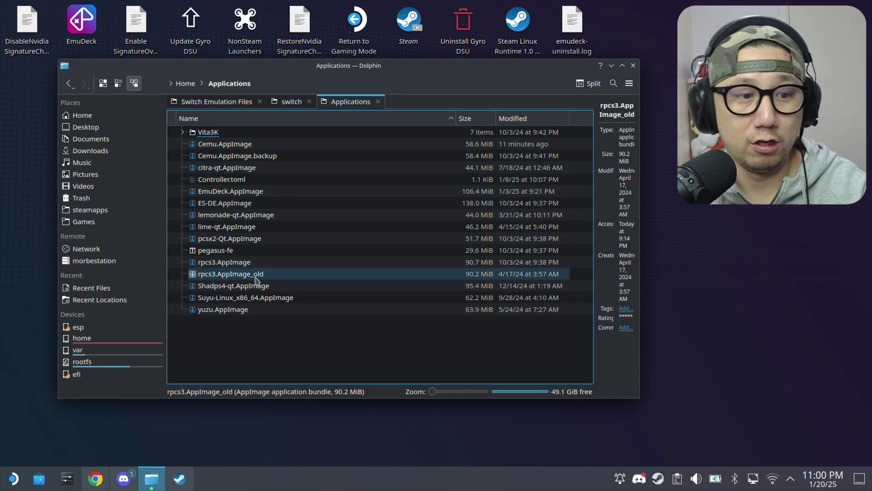
Copy citron-nightly.AppImage from Switch Emulation Files into the Applications folder.
left_click(214, 101)
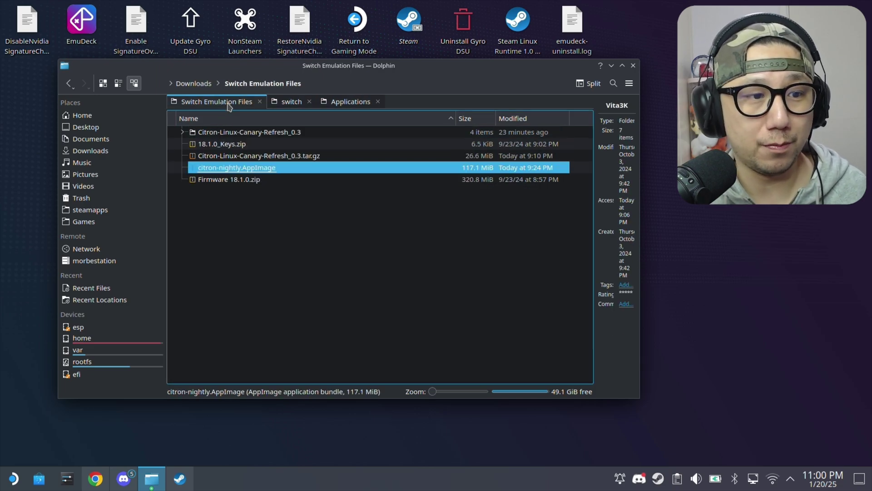
right_click(219, 168)
left_click(243, 207)
left_click(351, 101)
right_click(235, 358)
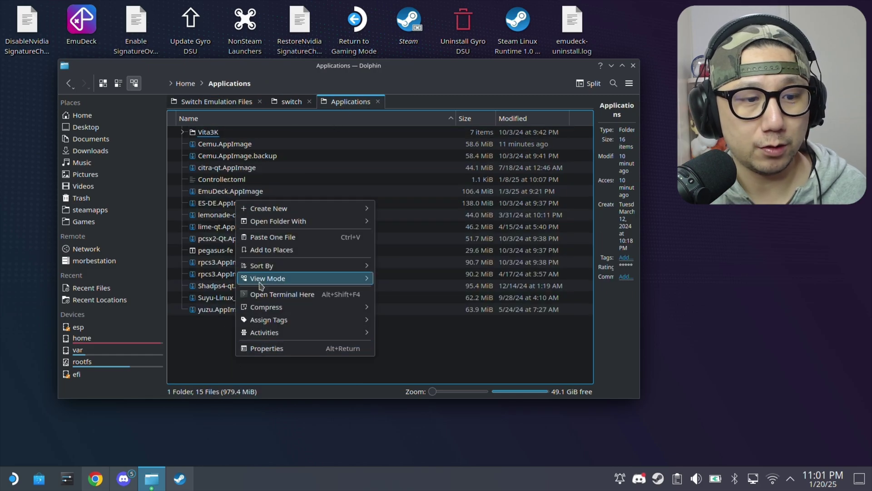
left_click(278, 238)
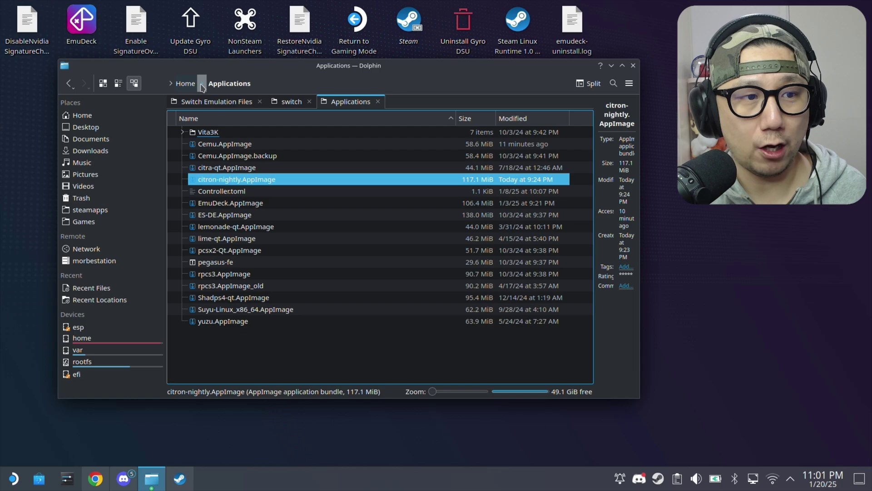
left_click(292, 361)
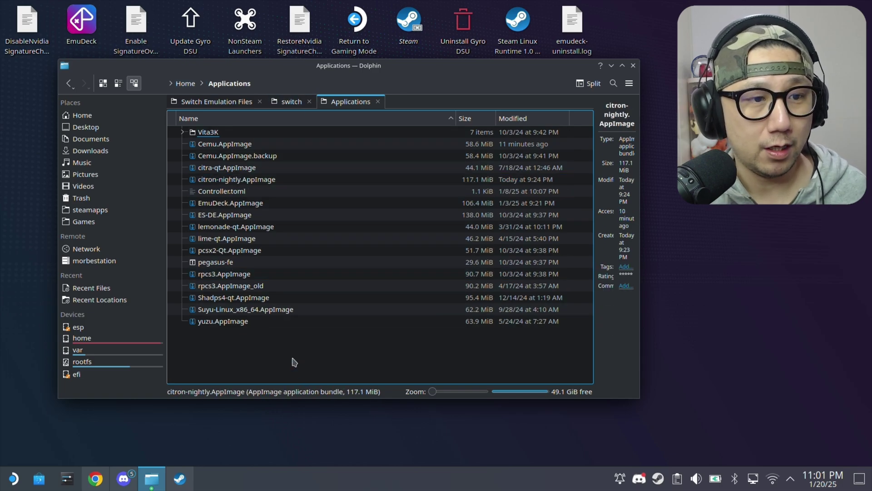
Launch Steam ROM Manager, open Settings, and switch the theme to EmuDeck.
key("super")
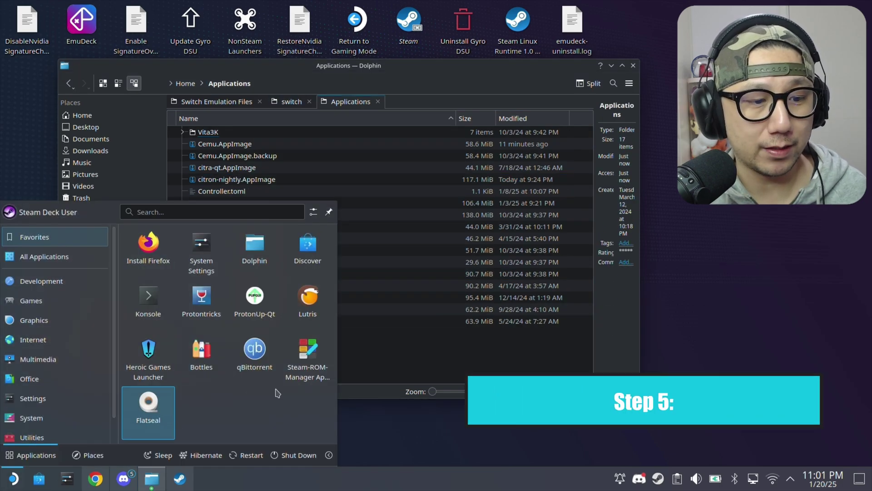
left_click(302, 356)
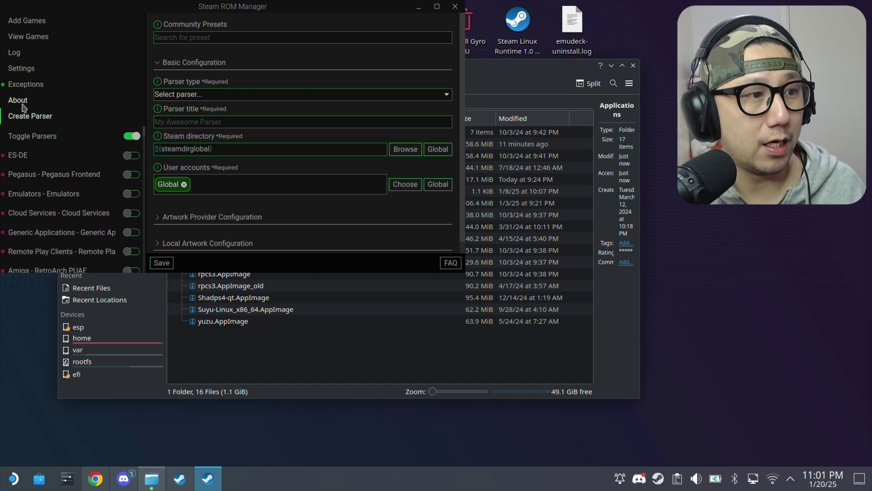
left_click(27, 71)
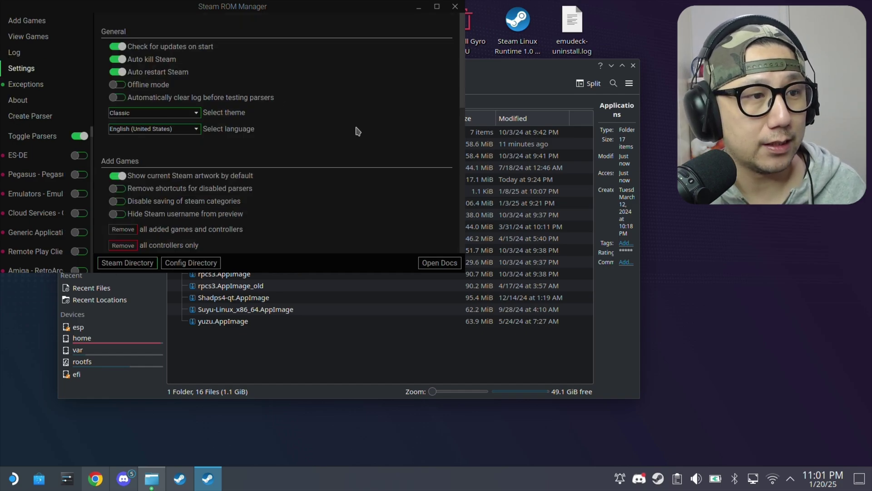
left_click(155, 114)
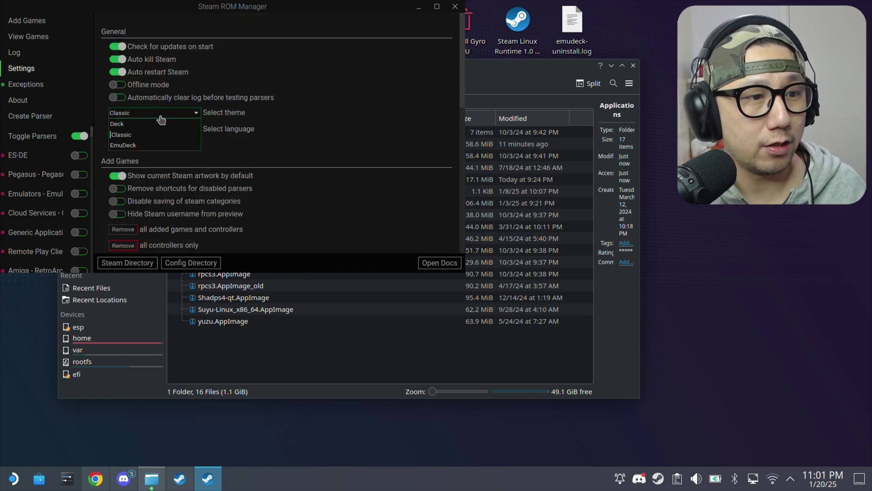
left_click(155, 145)
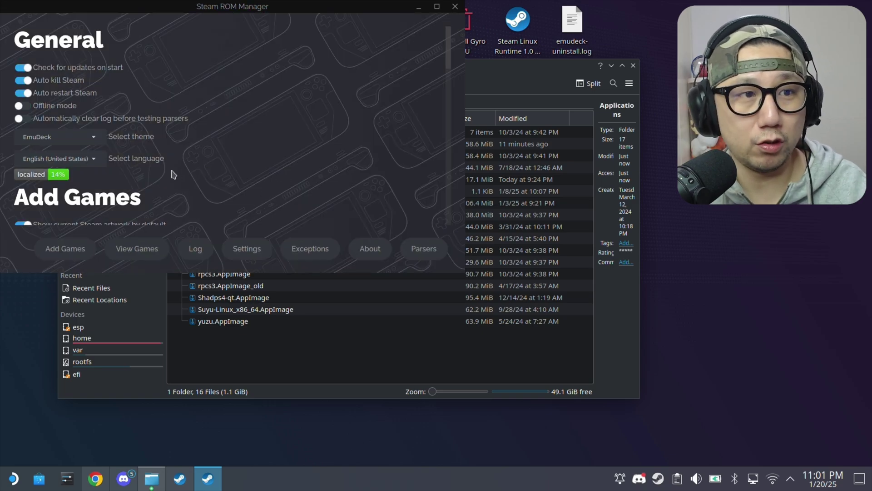
Minimize Dolphin, reposition the Steam ROM Manager window, and switch the theme back to Classic.
left_click_drag(244, 4, 417, 104)
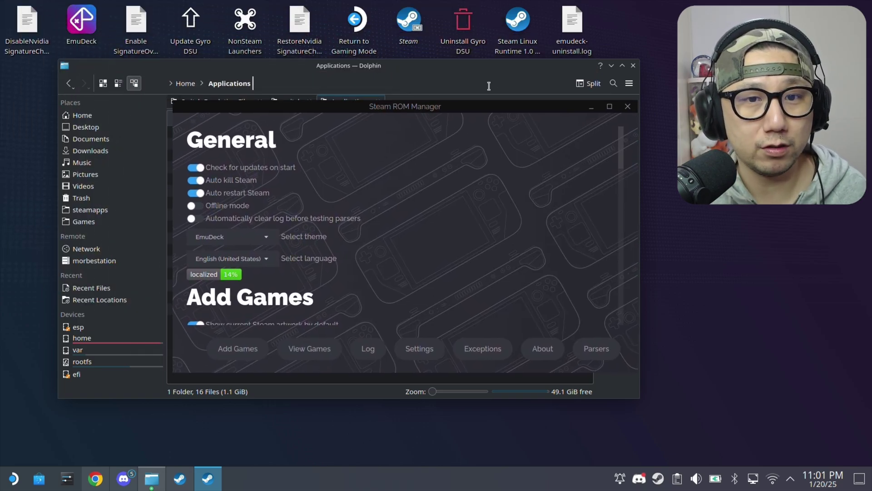
left_click(611, 65)
left_click_drag(522, 109, 512, 81)
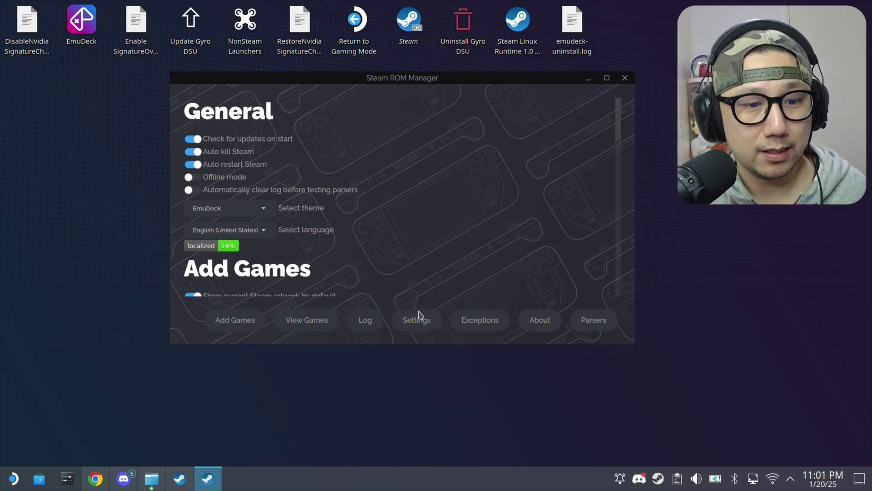
scroll(364, 196, "down", 2)
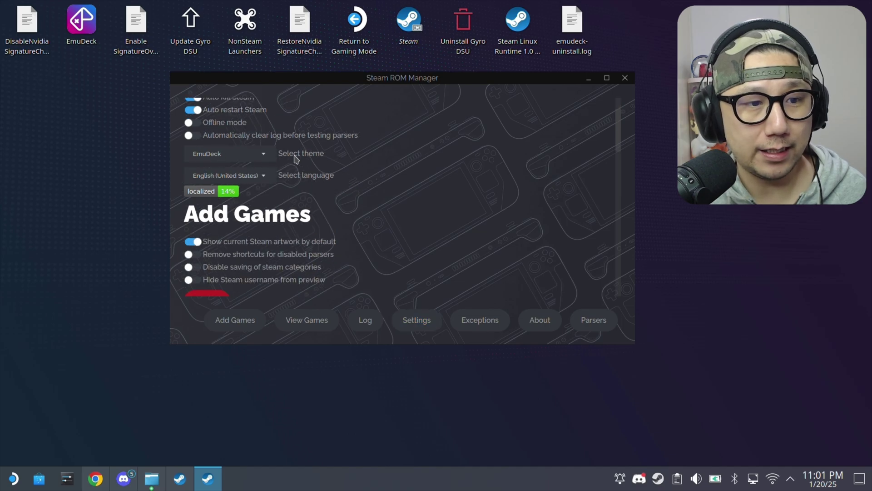
left_click(258, 160)
left_click(205, 185)
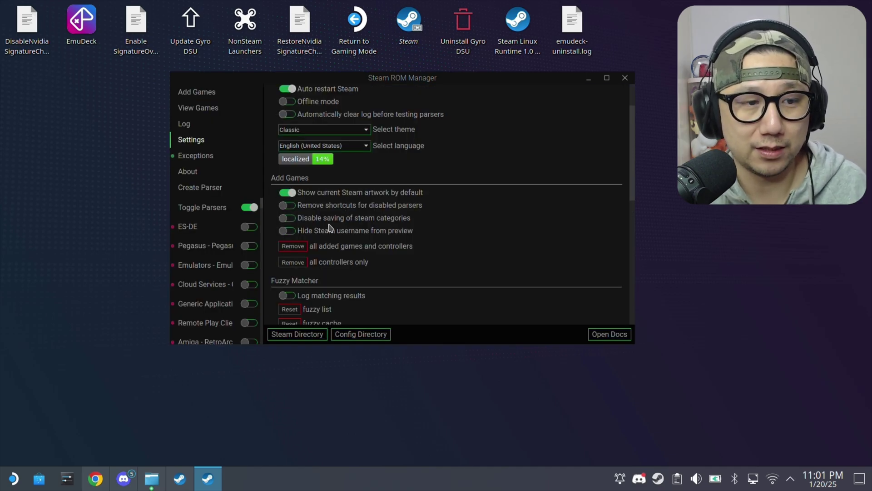
scroll(346, 225, "up", 2)
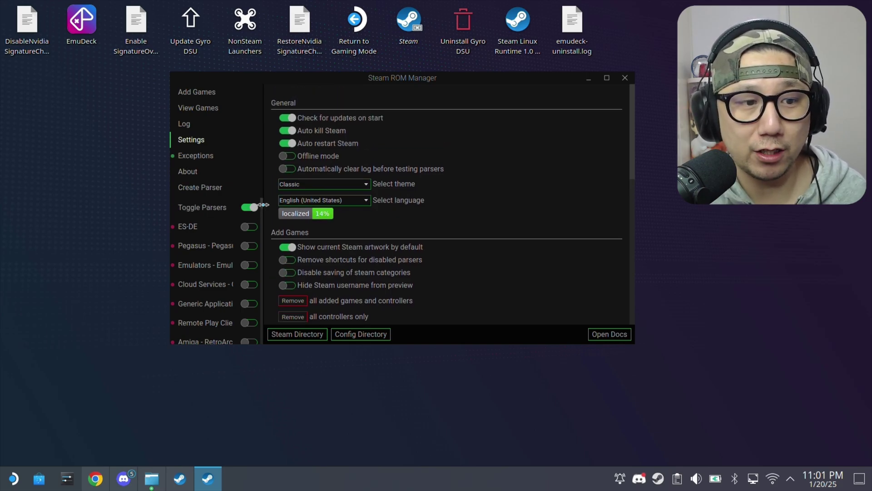
left_click_drag(262, 207, 279, 186)
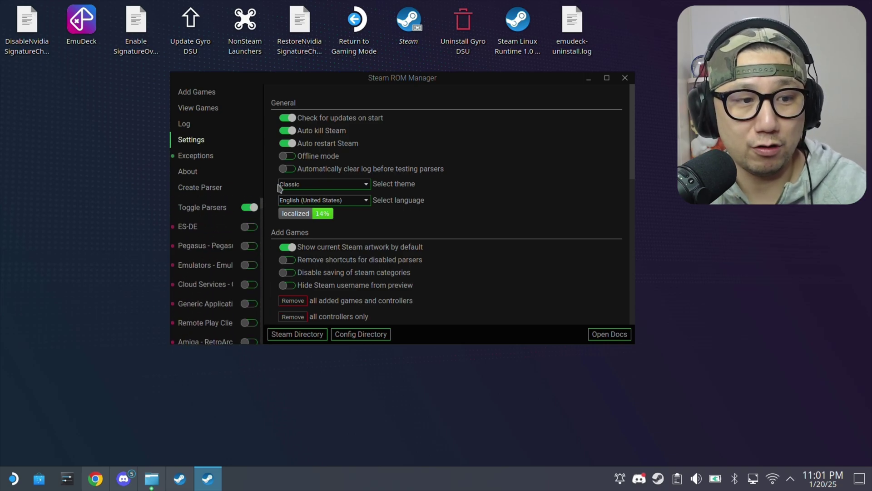
Create a new parser from the 'Nintendo Switch - Yuzu' community preset.
left_click(193, 191)
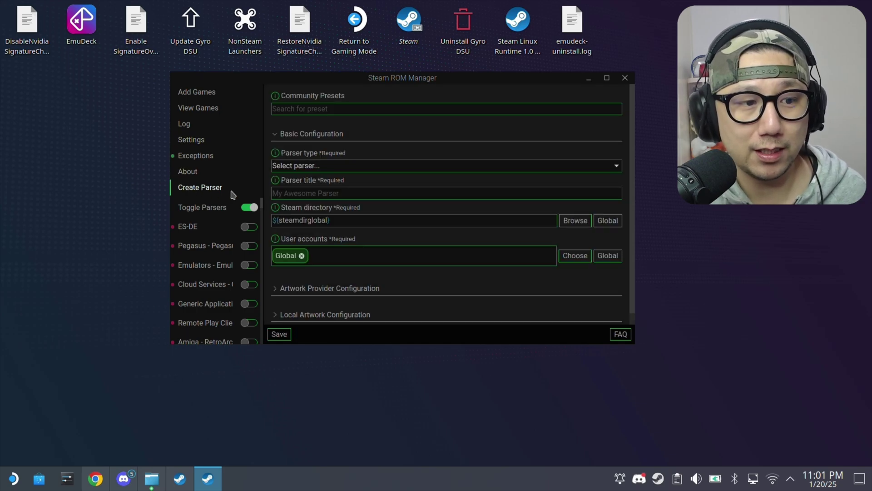
left_click(312, 108)
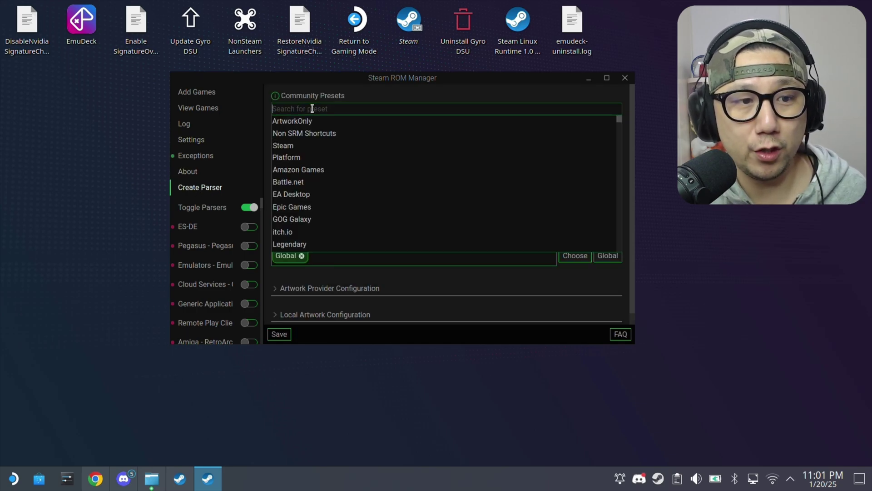
left_click(312, 109)
left_click(312, 109)
scroll(340, 190, "down", 10)
scroll(354, 191, "up", 3)
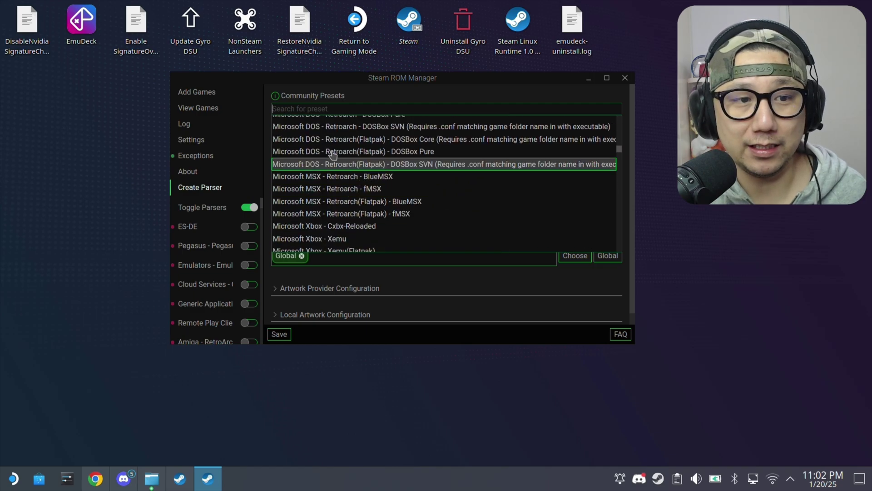
left_click(330, 108)
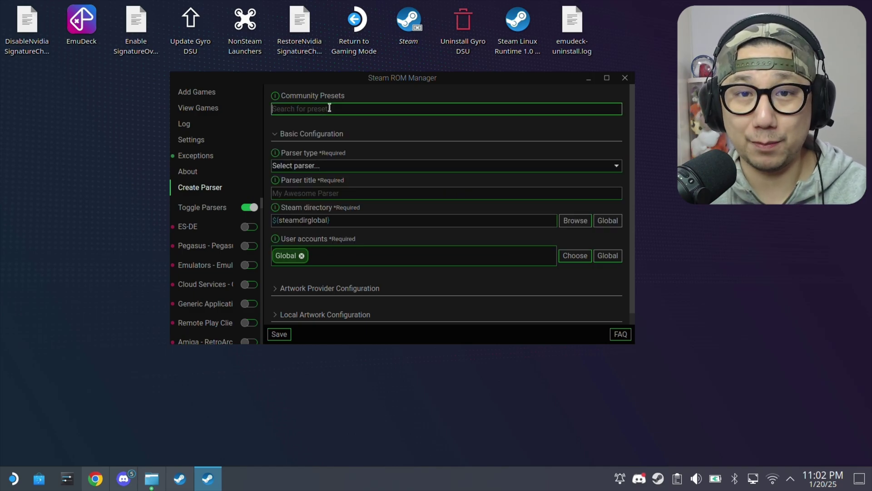
left_click(330, 108)
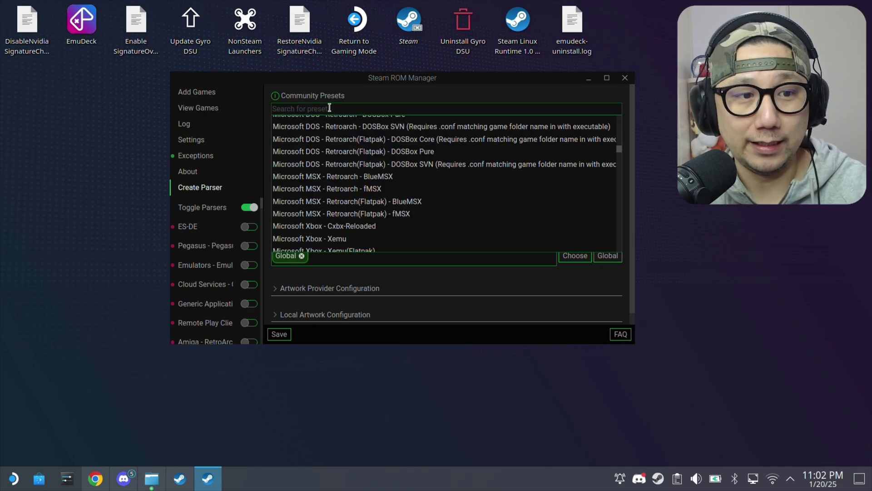
left_click(330, 107)
left_click(330, 108)
left_click(330, 108)
left_click(329, 108)
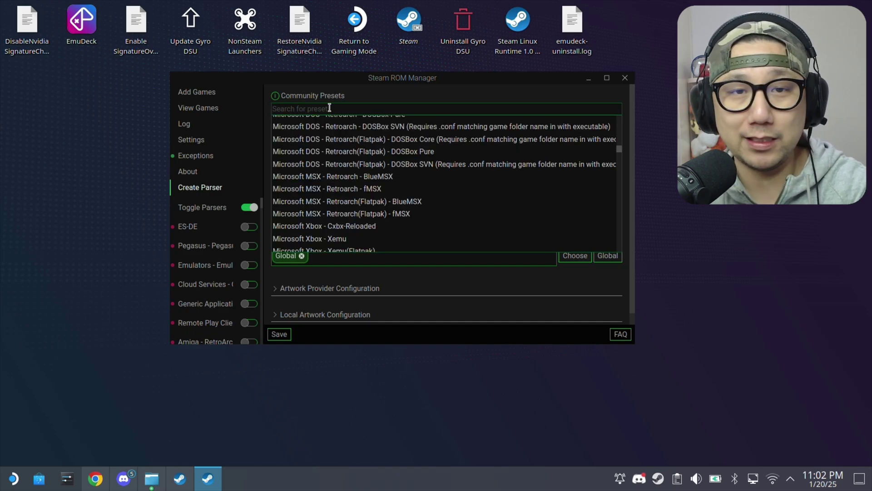
scroll(370, 200, "down", 15)
scroll(371, 195, "down", 15)
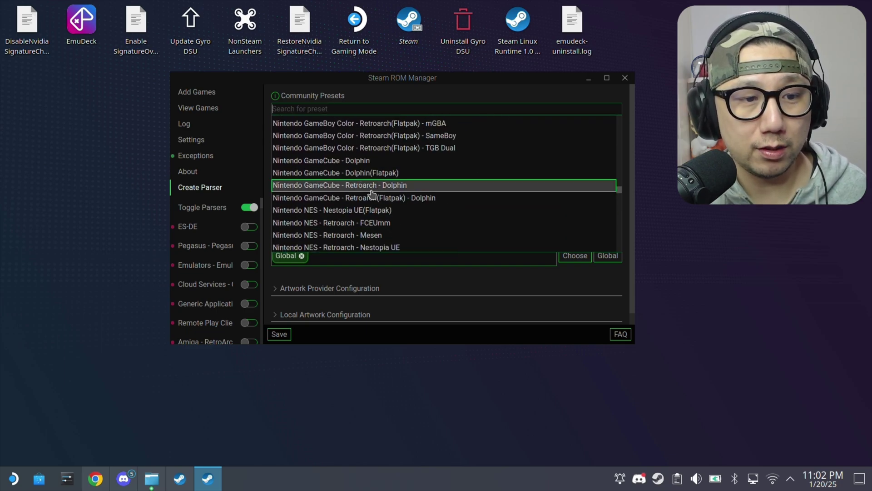
scroll(370, 184, "down", 5)
scroll(370, 184, "up", 5)
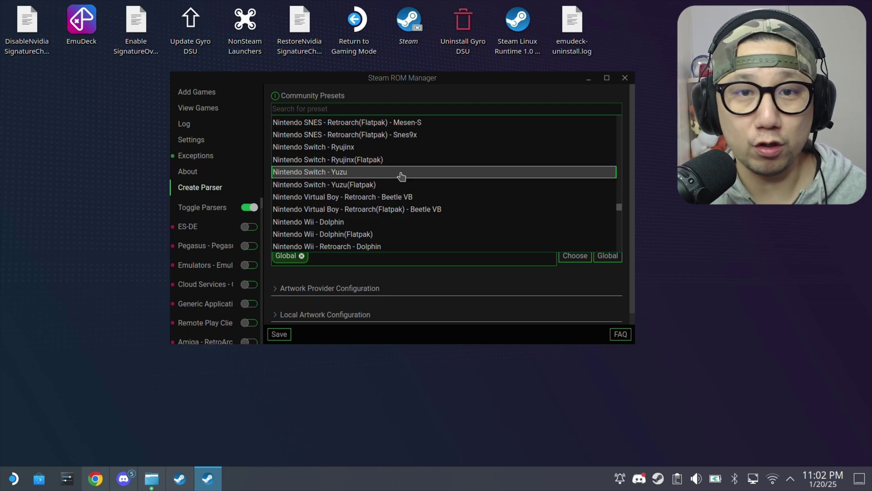
left_click(354, 175)
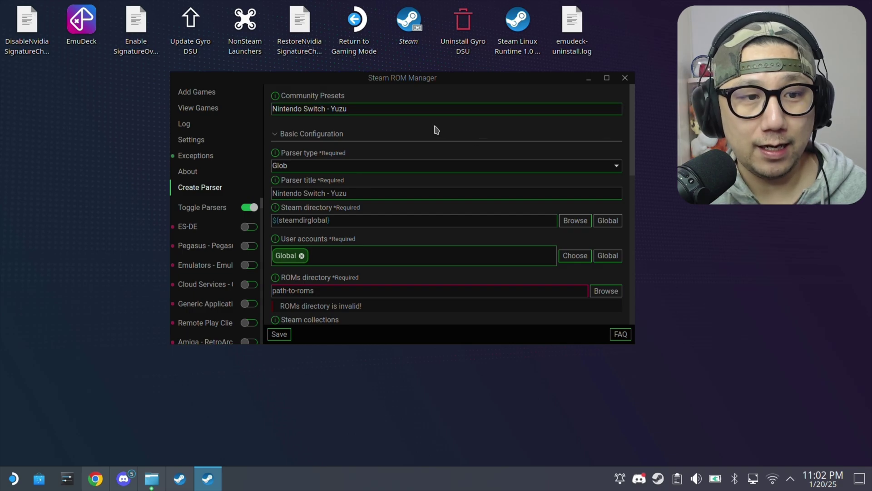
Change the parser title to 'Nintendo Switch - Citron'.
scroll(403, 169, "down", 2)
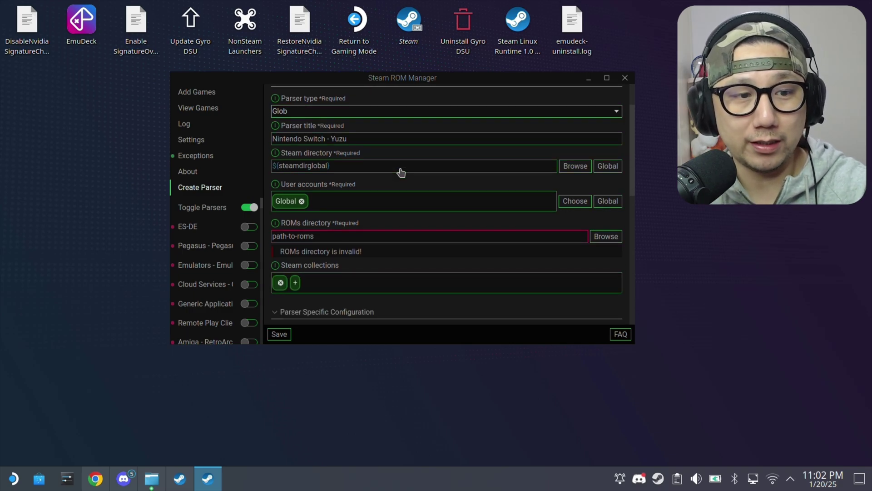
double_click(336, 138)
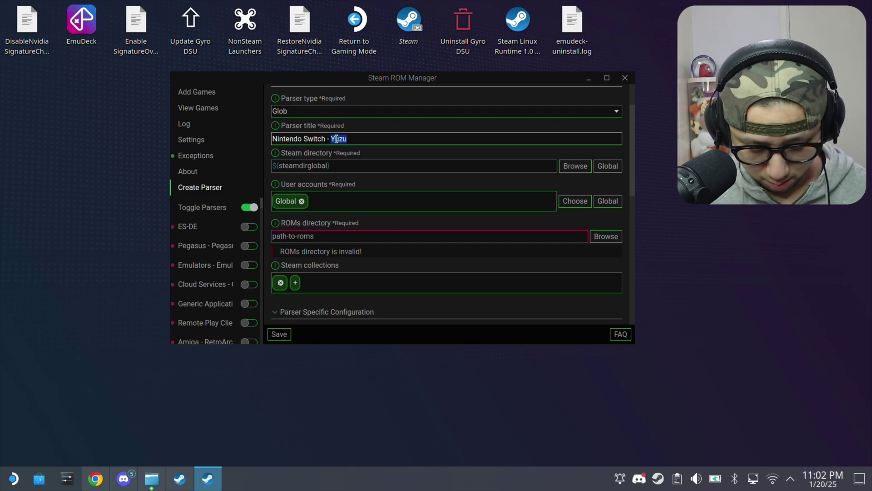
type("Citron")
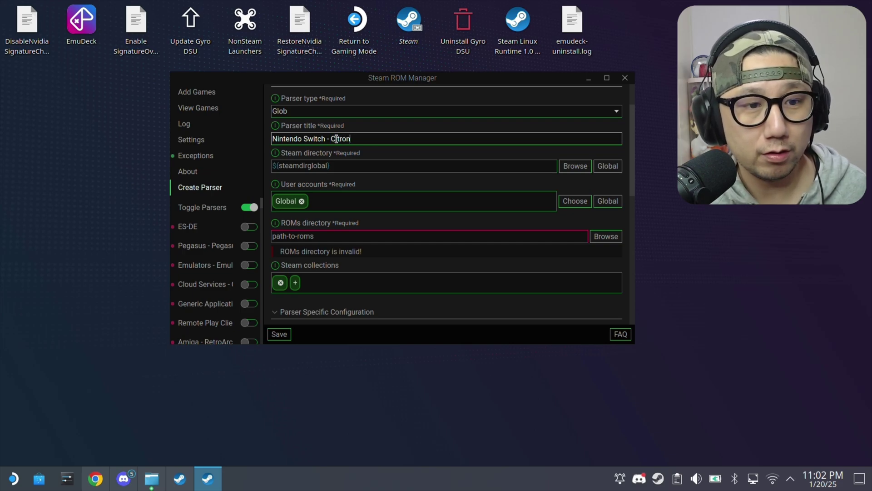
left_click(335, 204)
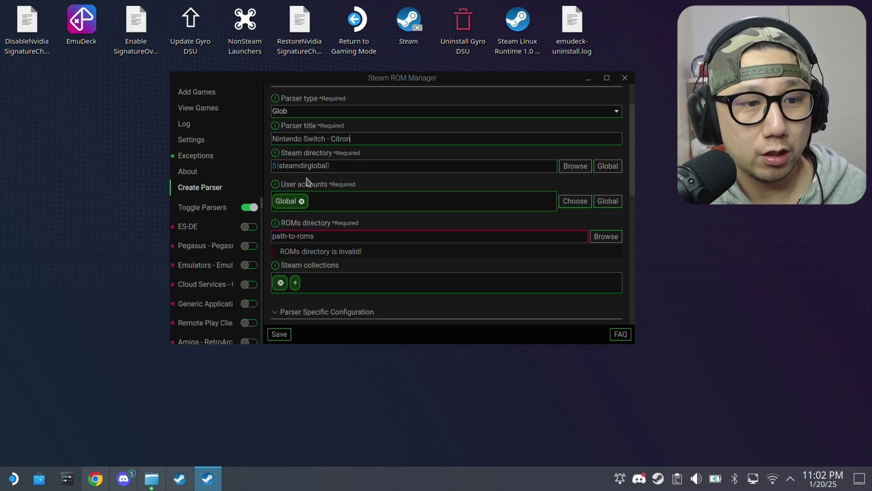
scroll(370, 208, "down", 2)
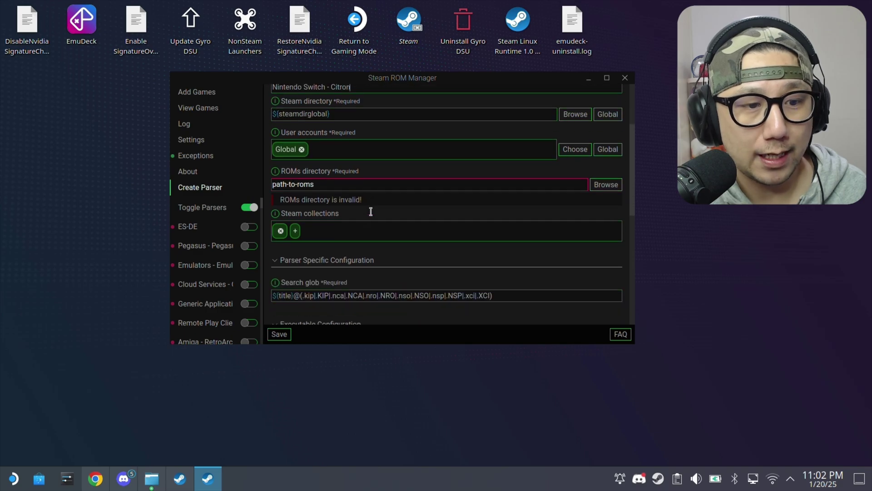
Browse to Emulation > roms and choose the switch folder as the parser's ROMs directory.
left_click(602, 183)
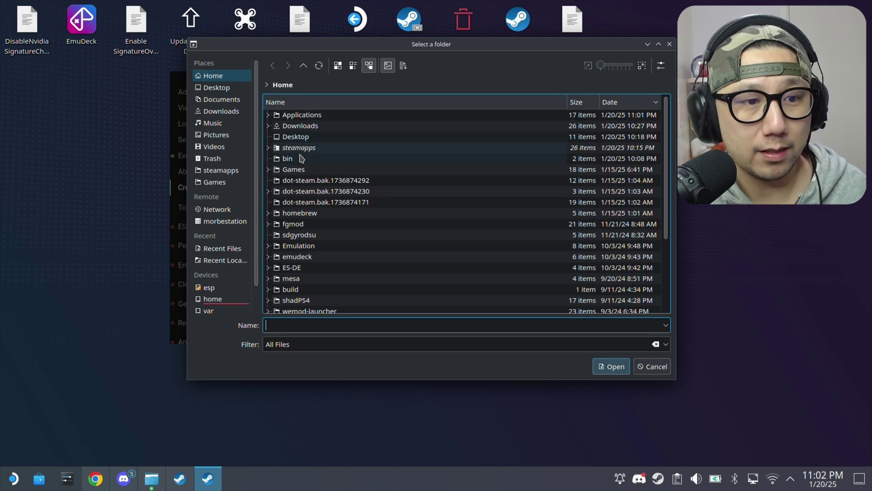
double_click(322, 246)
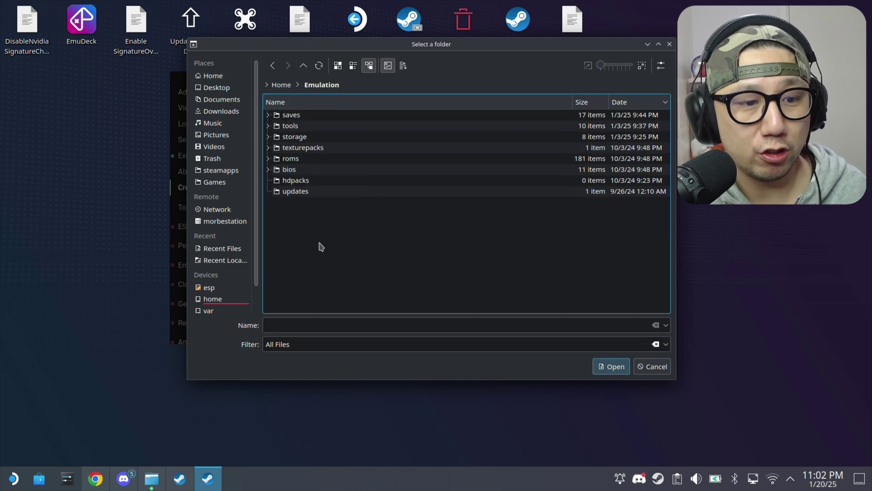
double_click(295, 159)
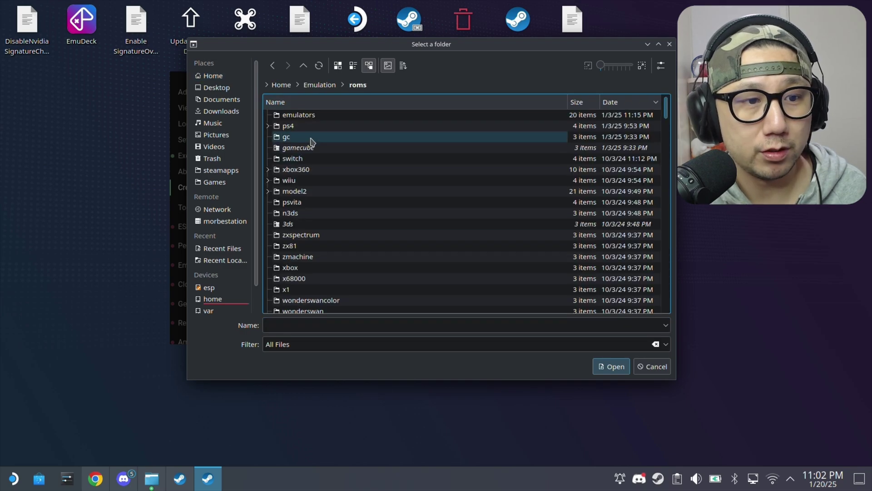
left_click(320, 159)
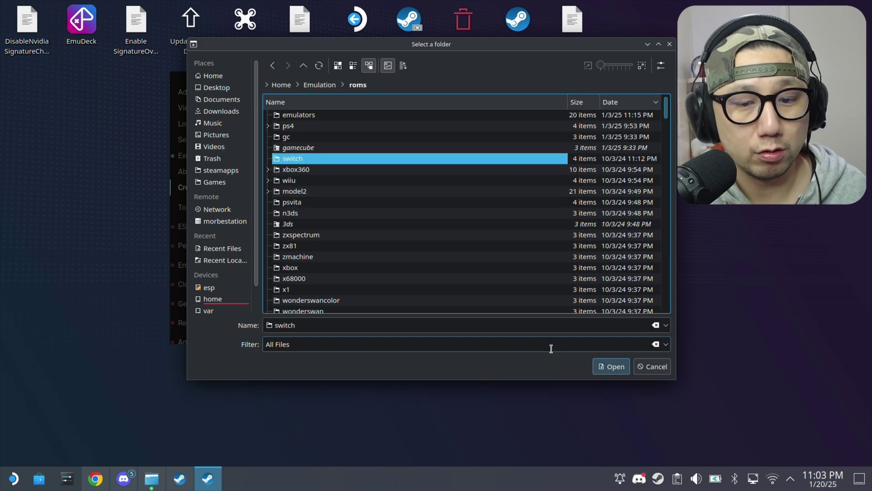
left_click(609, 366)
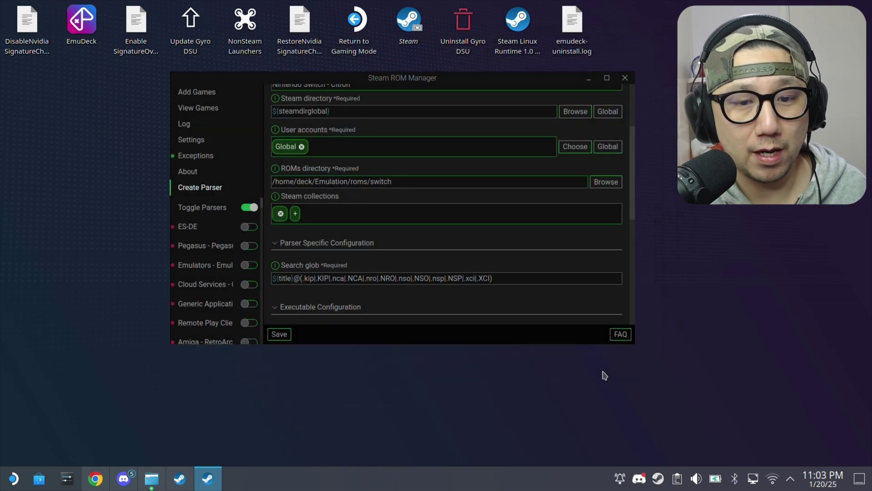
Remove the empty collection entry and add a Steam collection named 'Switch Citron'.
left_click(280, 213)
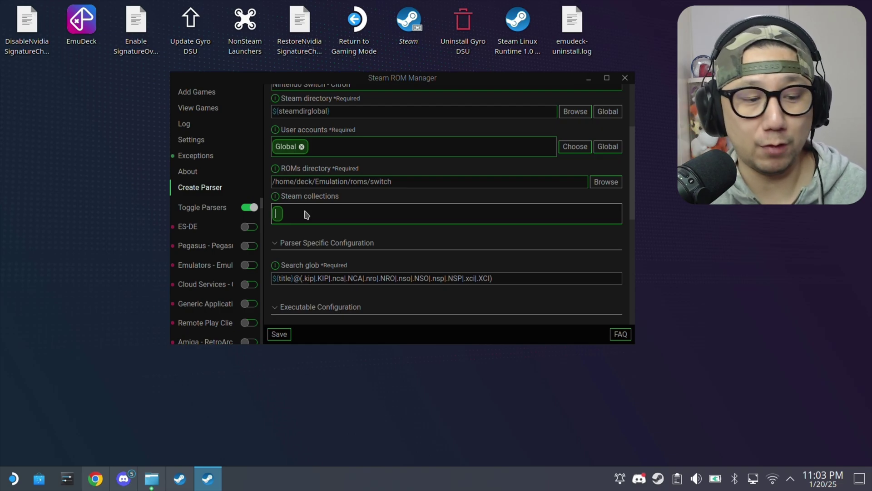
left_click(180, 479)
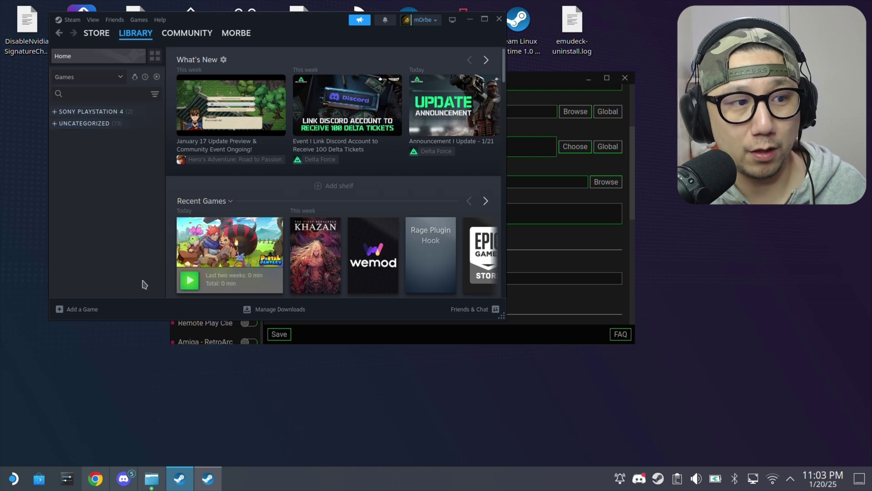
left_click(180, 478)
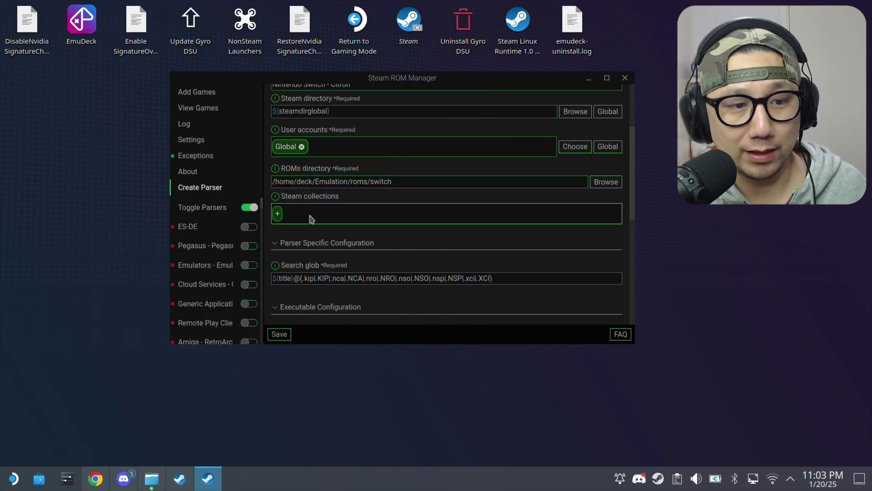
left_click(277, 217)
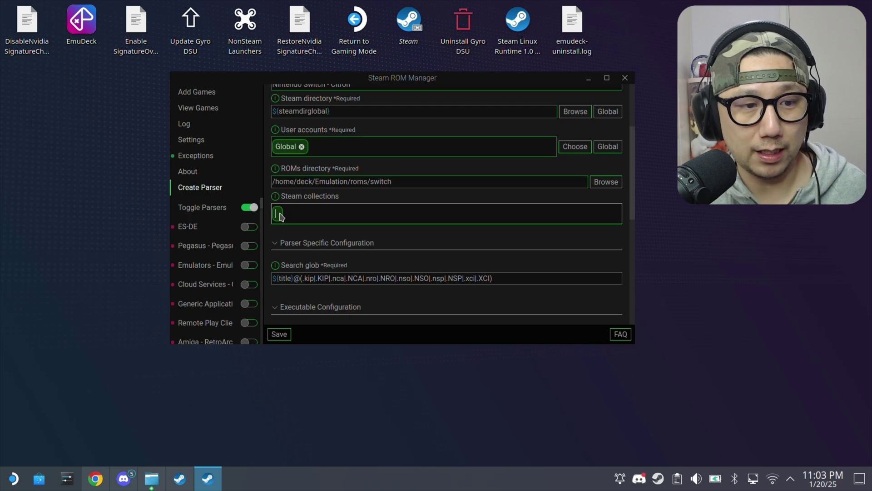
type("Switch C")
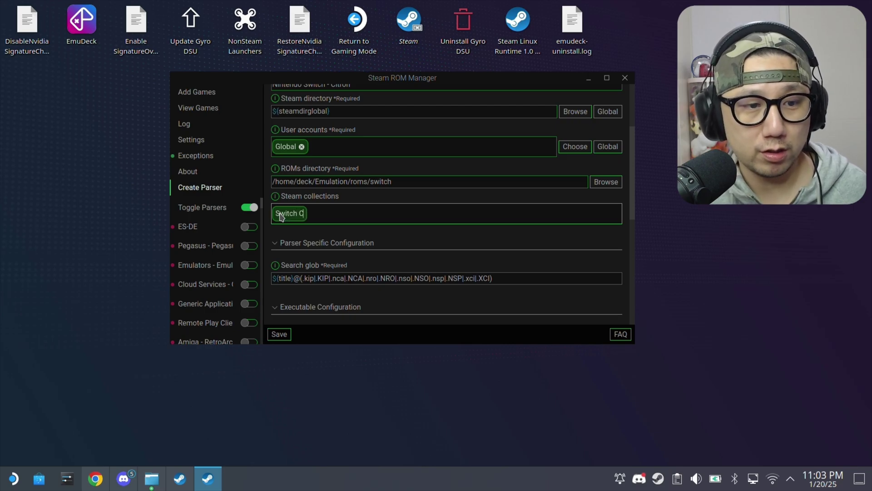
type("itron")
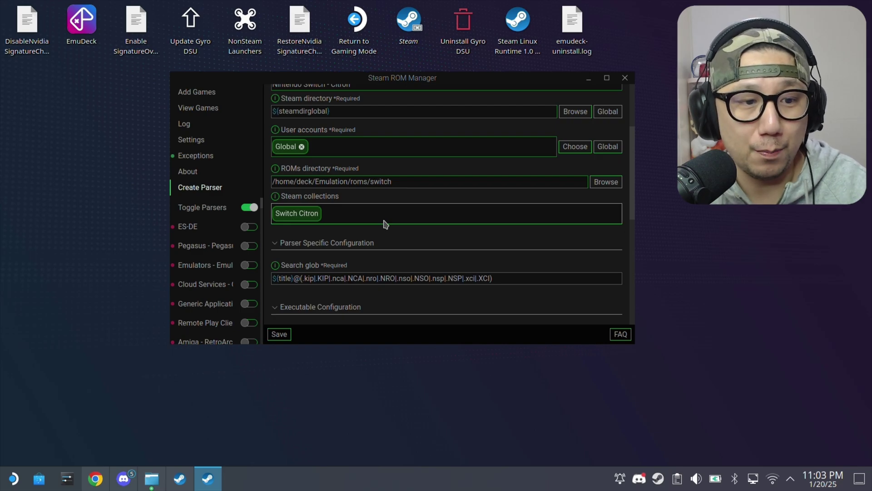
Set the parser's executable to Home/Applications/citron-nightly.AppImage.
scroll(447, 227, "down", 1)
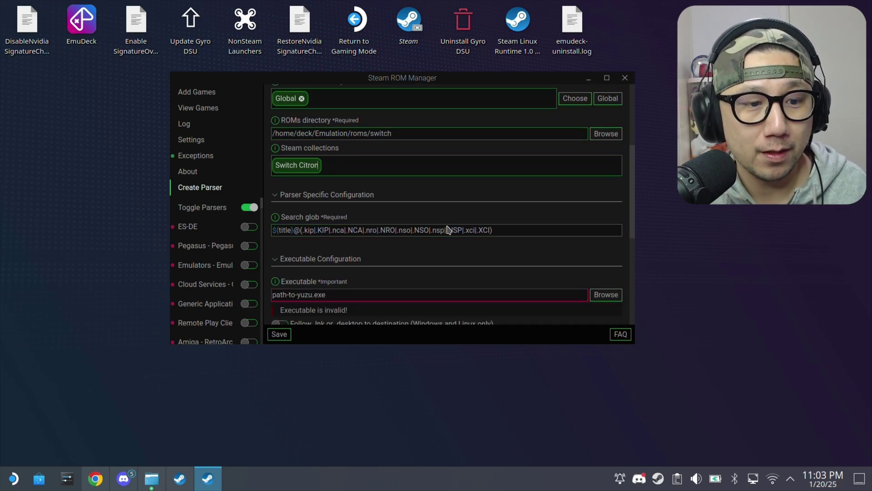
scroll(448, 222, "down", 1)
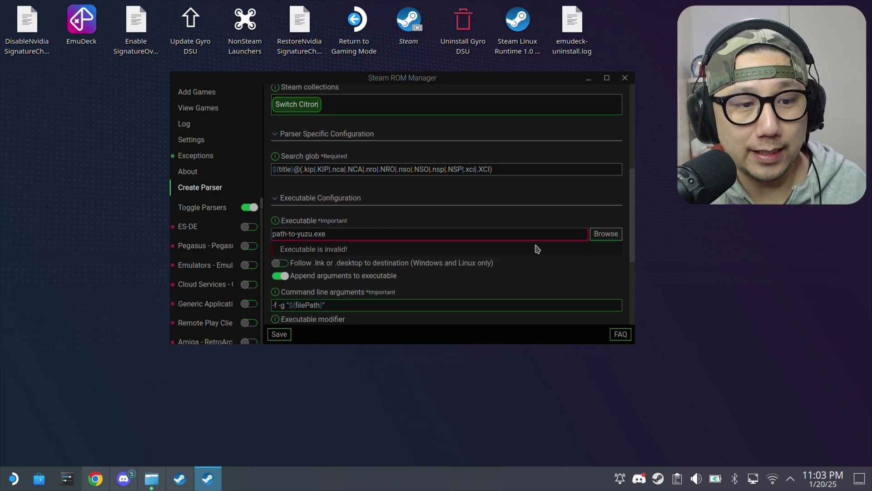
left_click(606, 236)
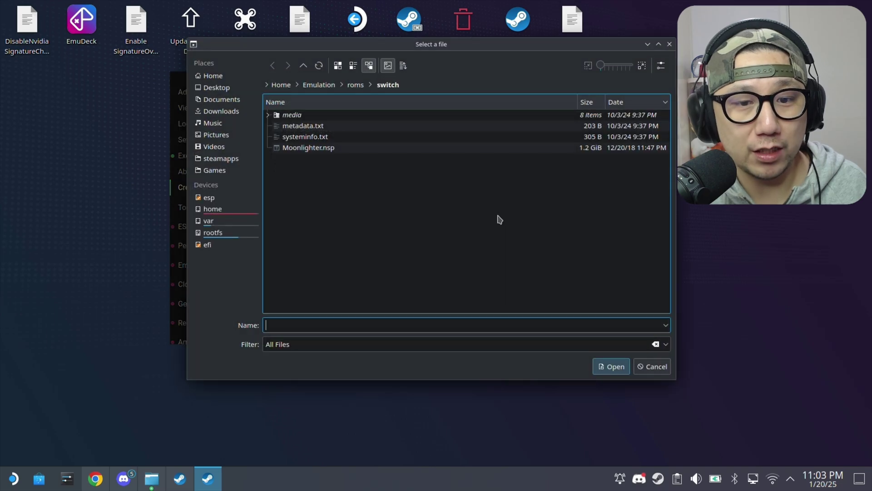
left_click(231, 77)
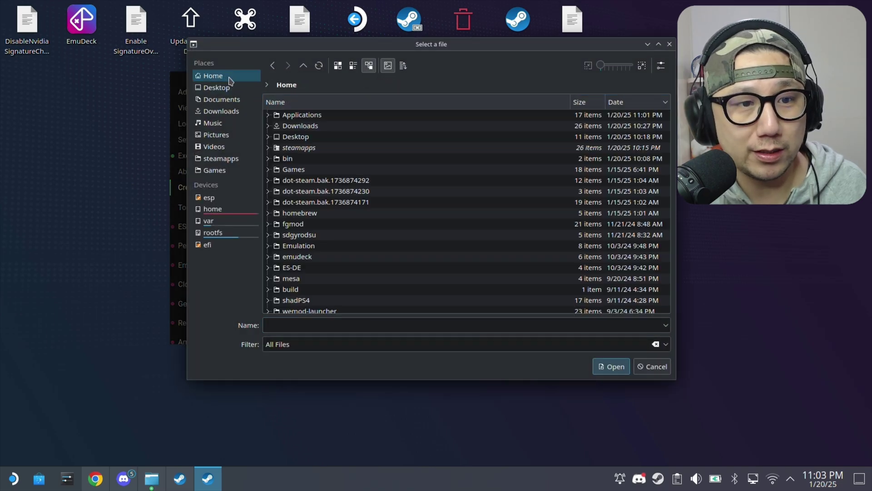
left_click(295, 114)
double_click(295, 114)
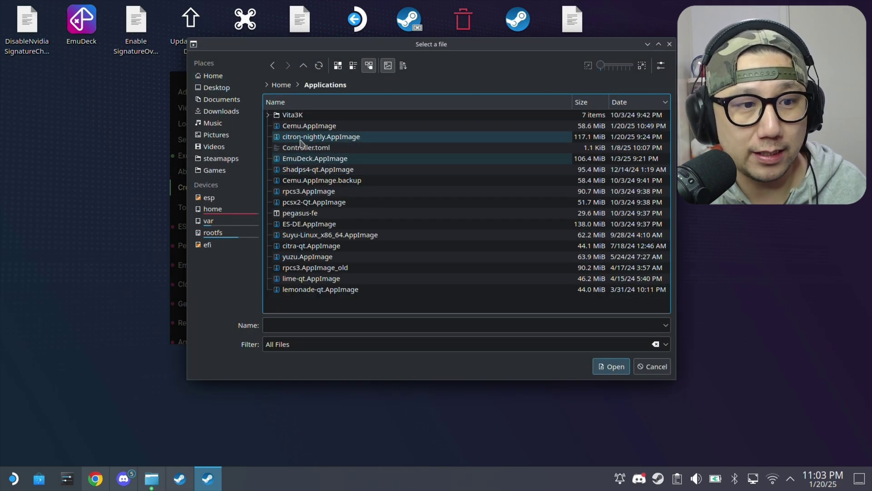
left_click(313, 139)
double_click(312, 139)
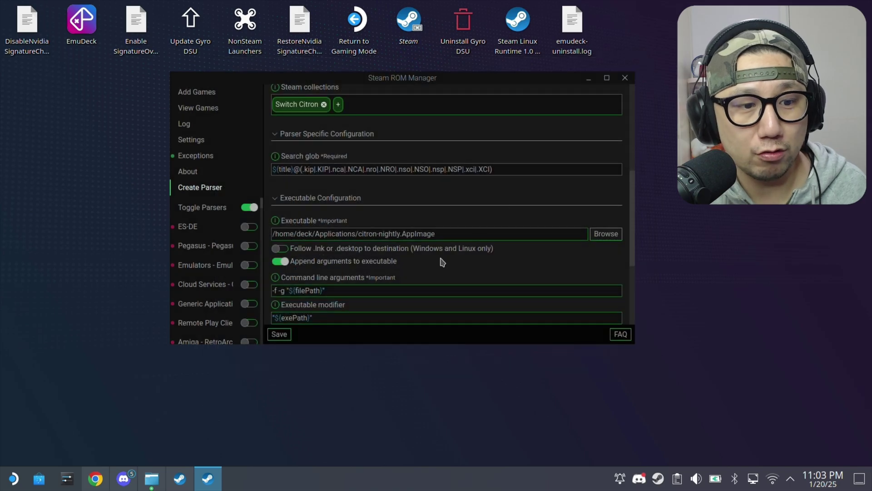
Save the parser, then toggle the Nintendo Switch parser off and back on.
scroll(441, 252, "down", 4)
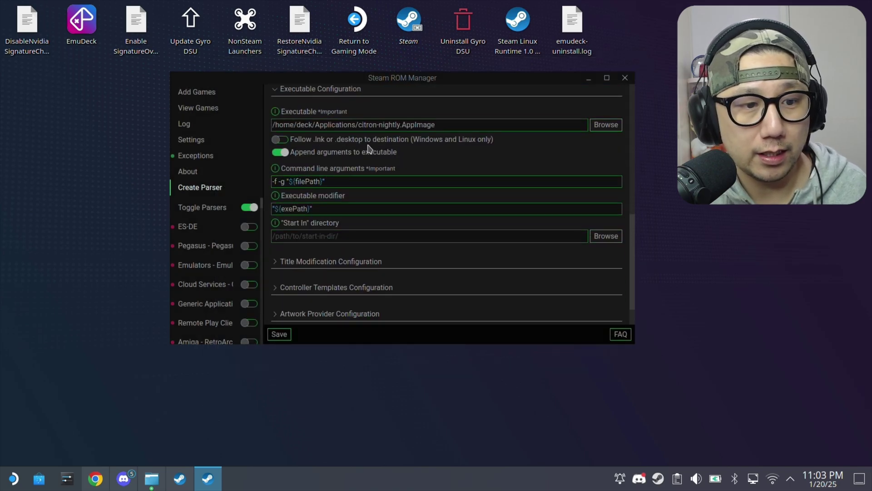
scroll(367, 150, "down", 1)
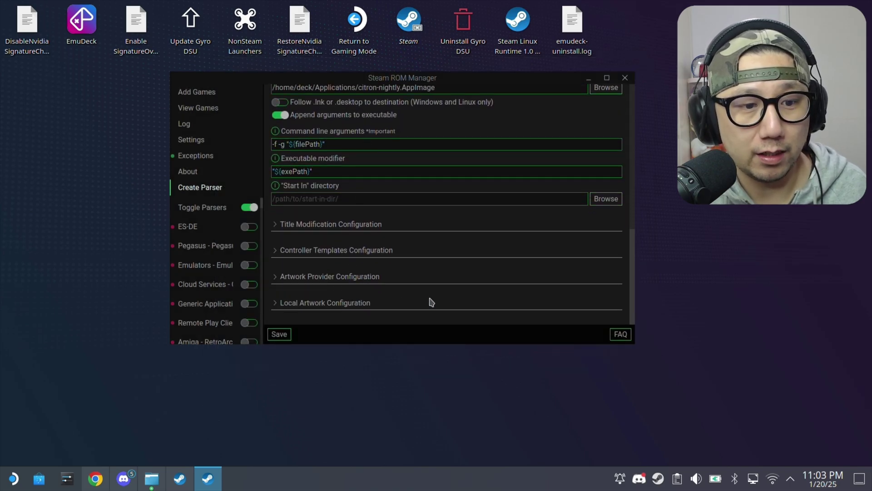
left_click(278, 336)
scroll(254, 268, "down", 10)
scroll(261, 265, "down", 5)
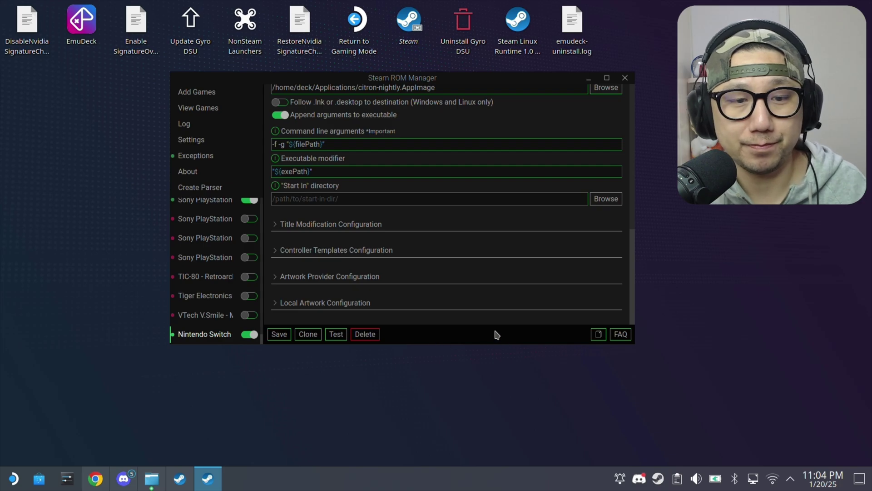
left_click(248, 334)
left_click(248, 335)
scroll(229, 234, "up", 3)
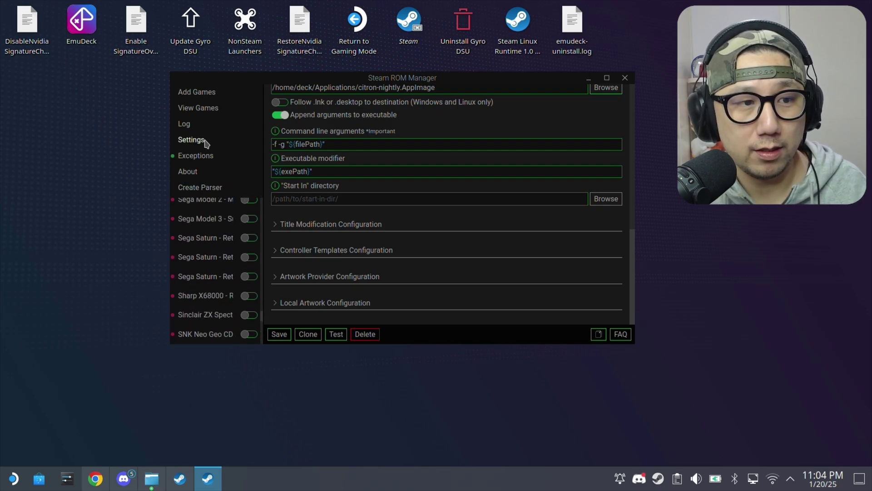
Parse the ROM folders and save Bloodborne, Moonlighter and The Last Guardian to Steam.
left_click(198, 92)
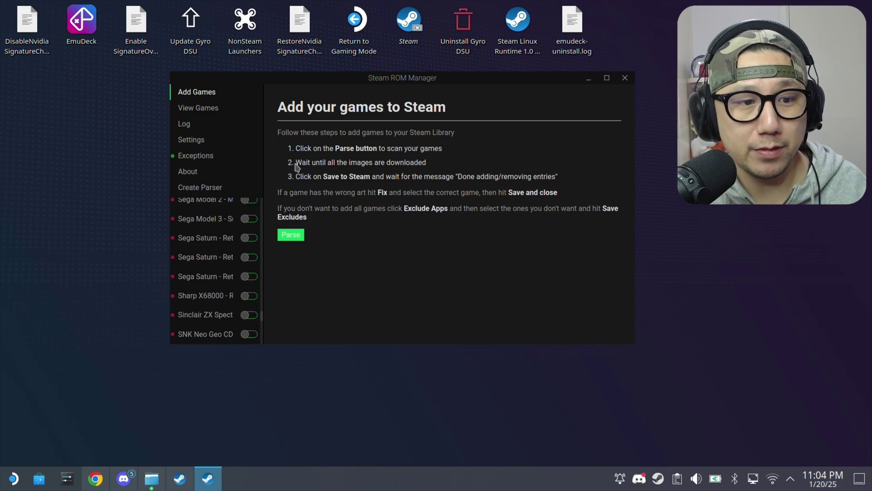
left_click(301, 237)
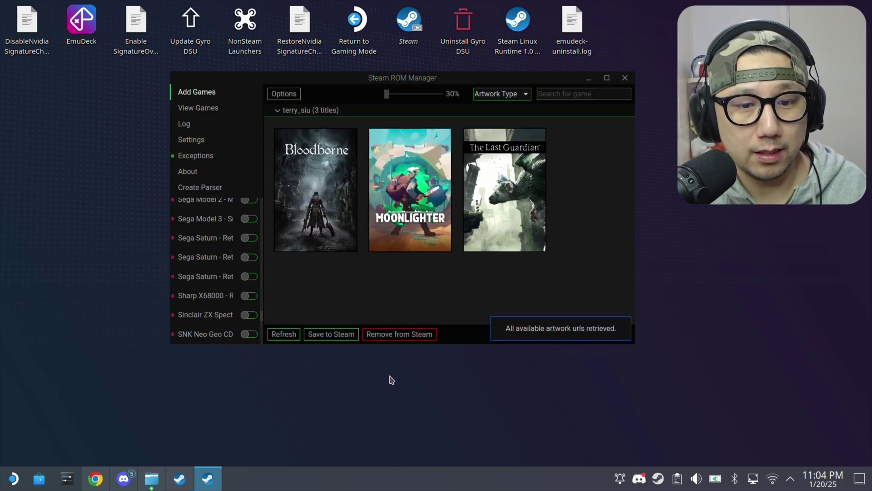
mouse_move(431, 207)
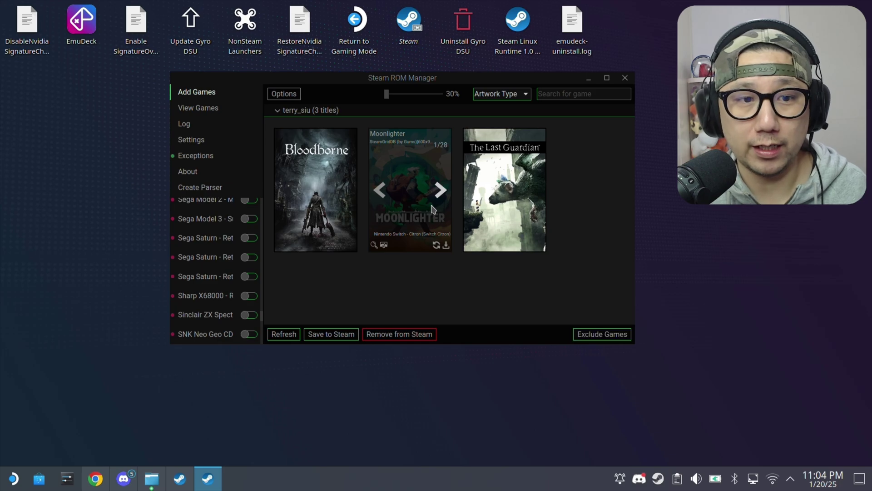
left_click(323, 337)
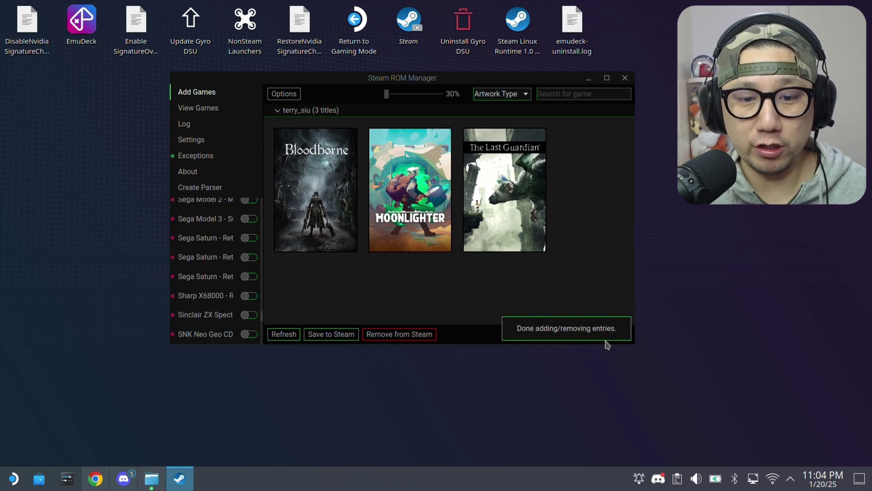
left_click(567, 339)
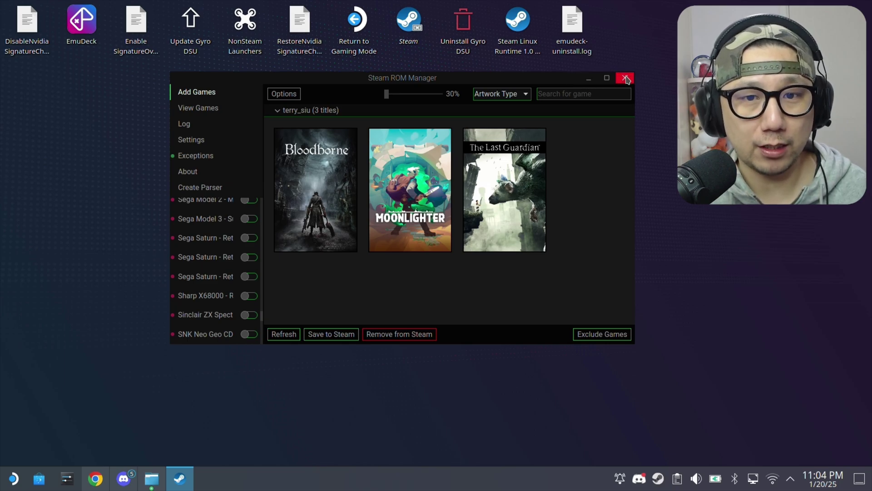
Close Steam ROM Manager and open the Steam library from the tray menu.
left_click(625, 79)
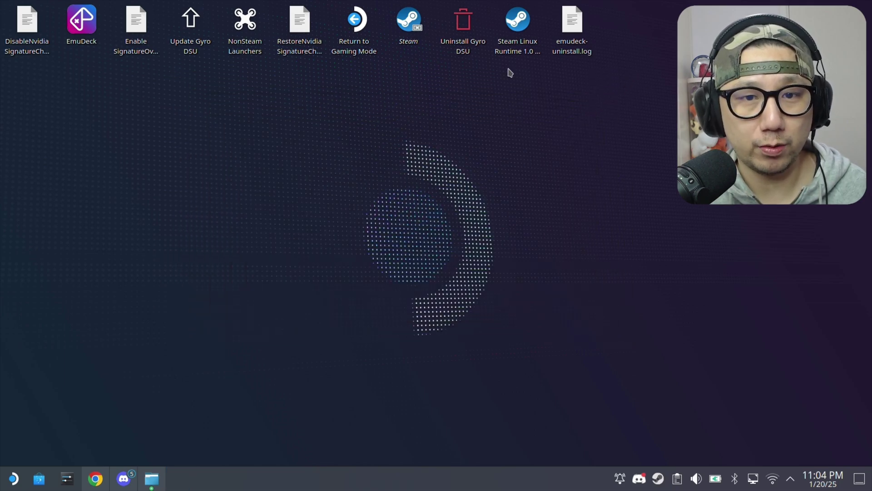
left_click(414, 36)
right_click(659, 479)
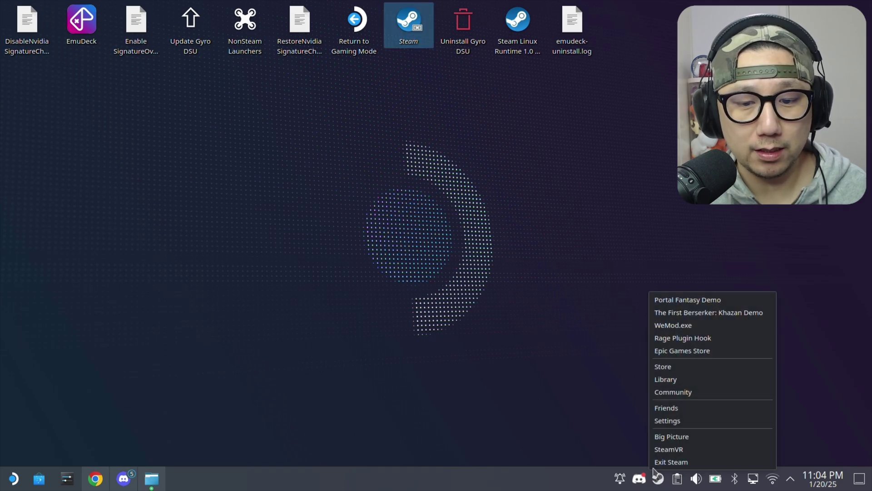
left_click(677, 380)
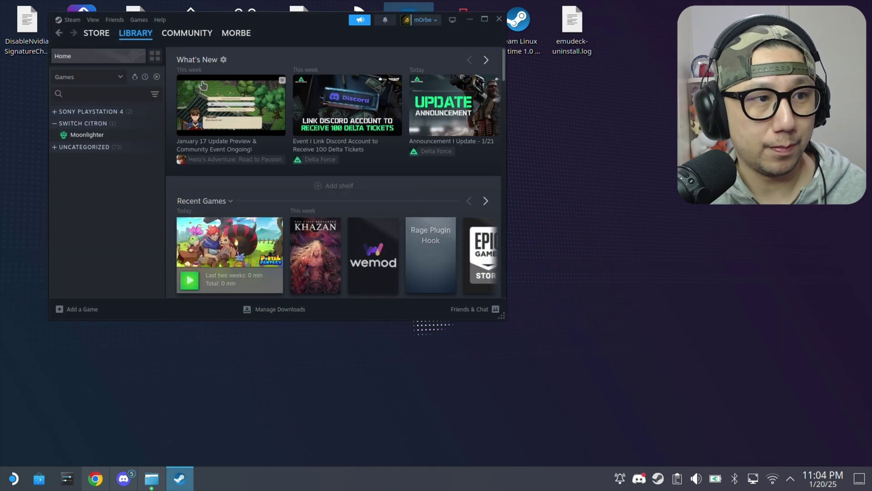
Expand the Switch Citron collection, open Moonlighter's page, then minimize Steam.
left_click(56, 125)
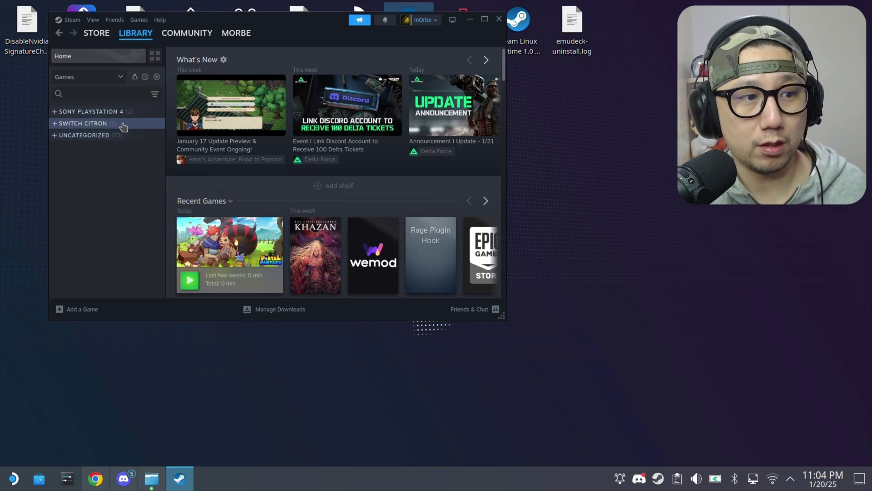
left_click(56, 123)
left_click(76, 137)
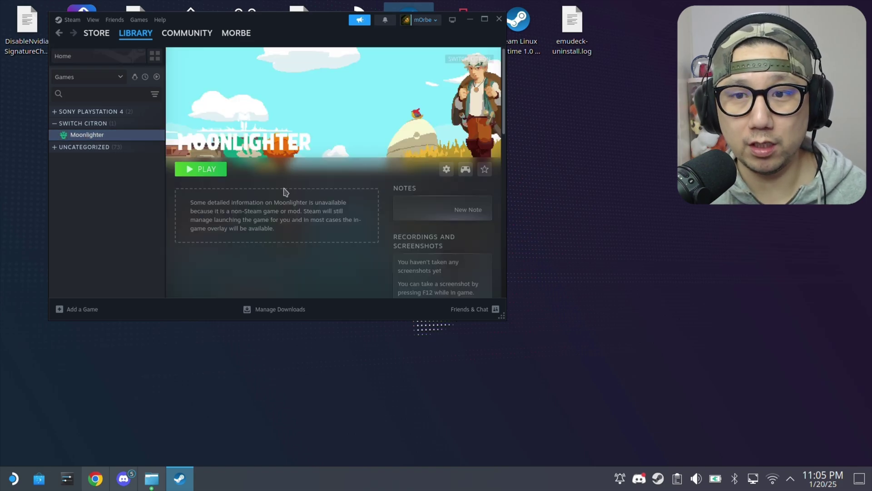
left_click(58, 124)
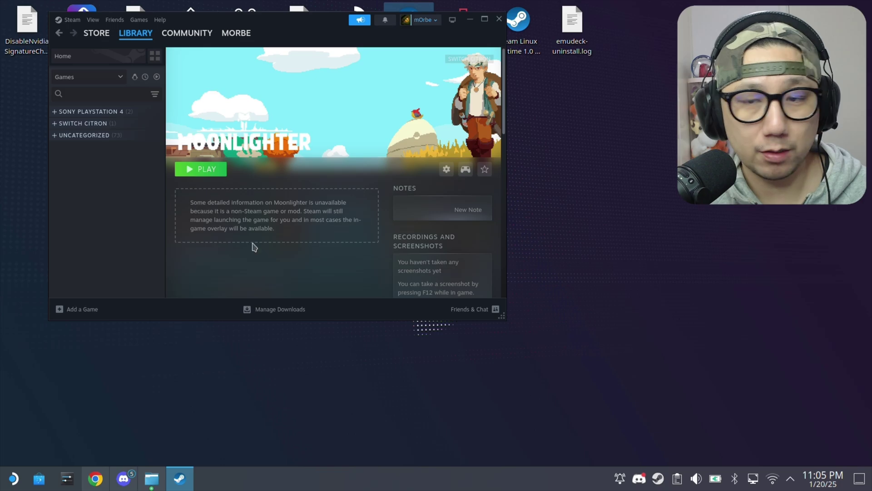
left_click(470, 20)
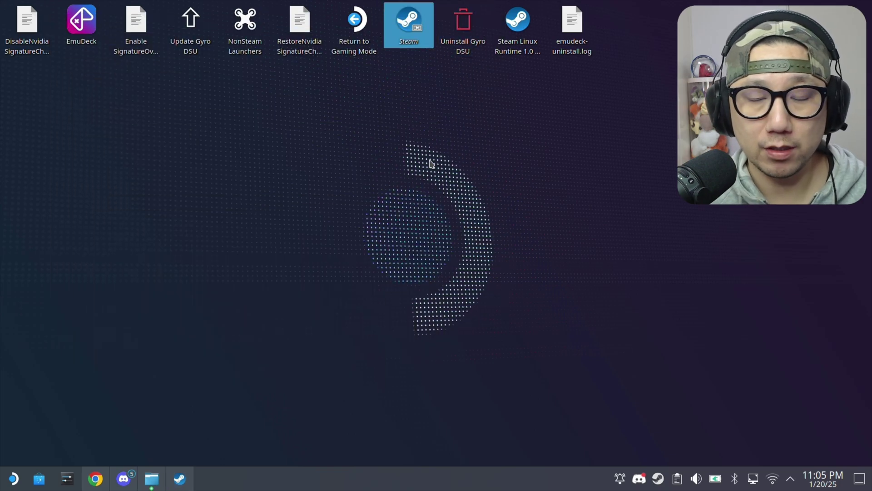
left_click(188, 481)
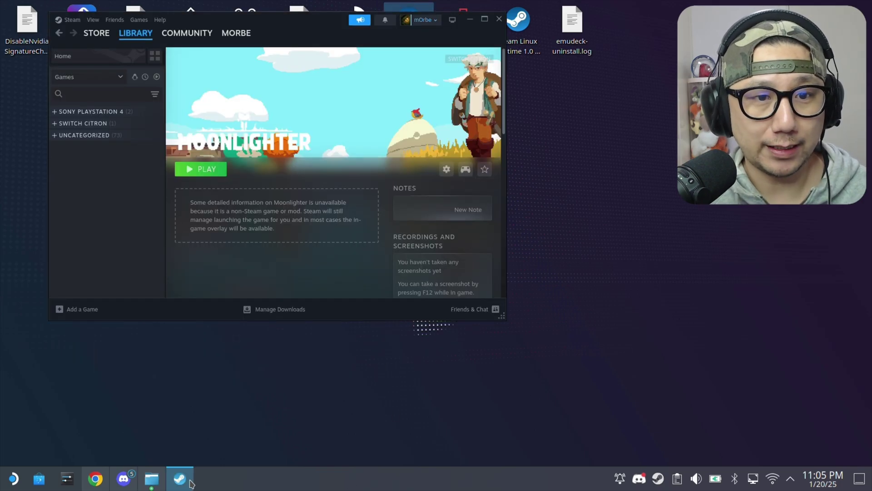
left_click(187, 481)
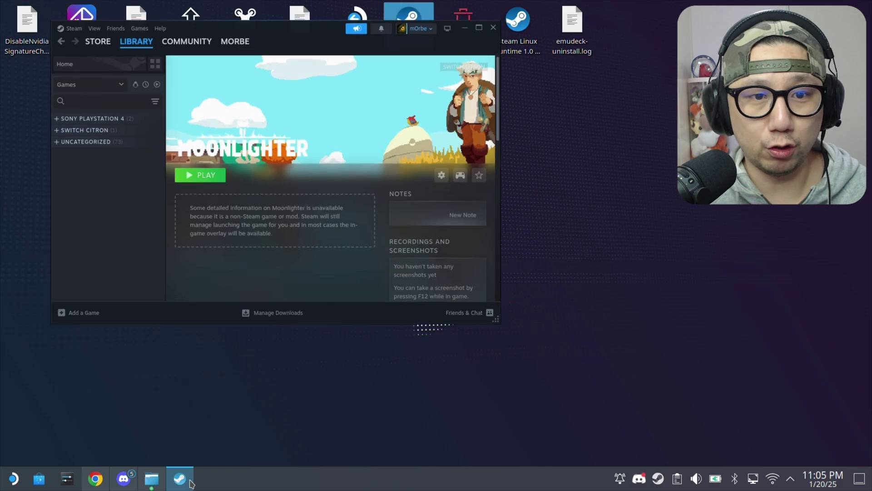